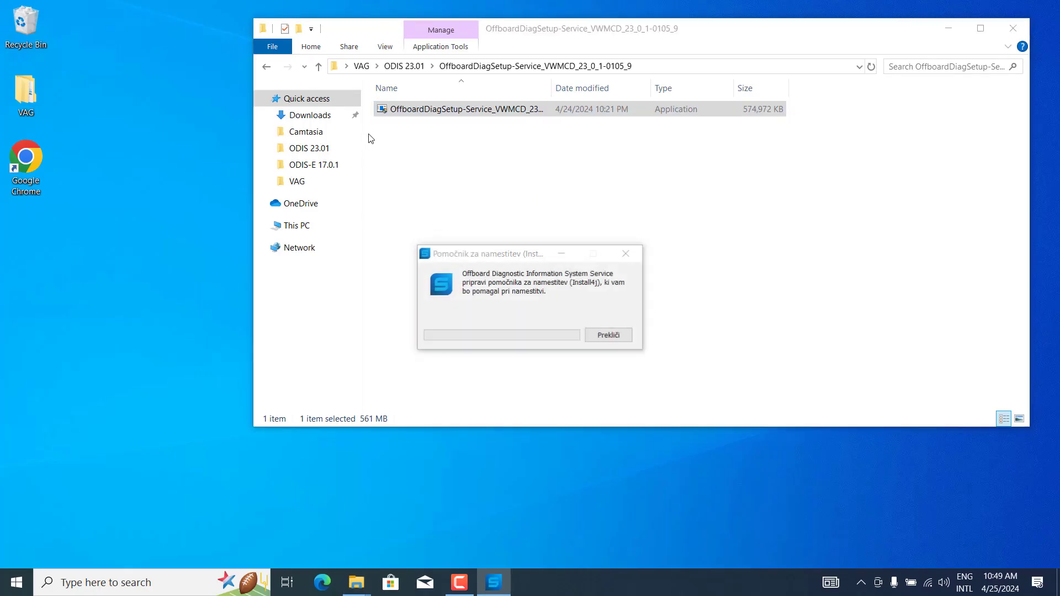
- Configure the installer for English (US), the Standard PC/notebook platform and the VAS 6154 diagnostic interface, leaving the host name empty
click(948, 28)
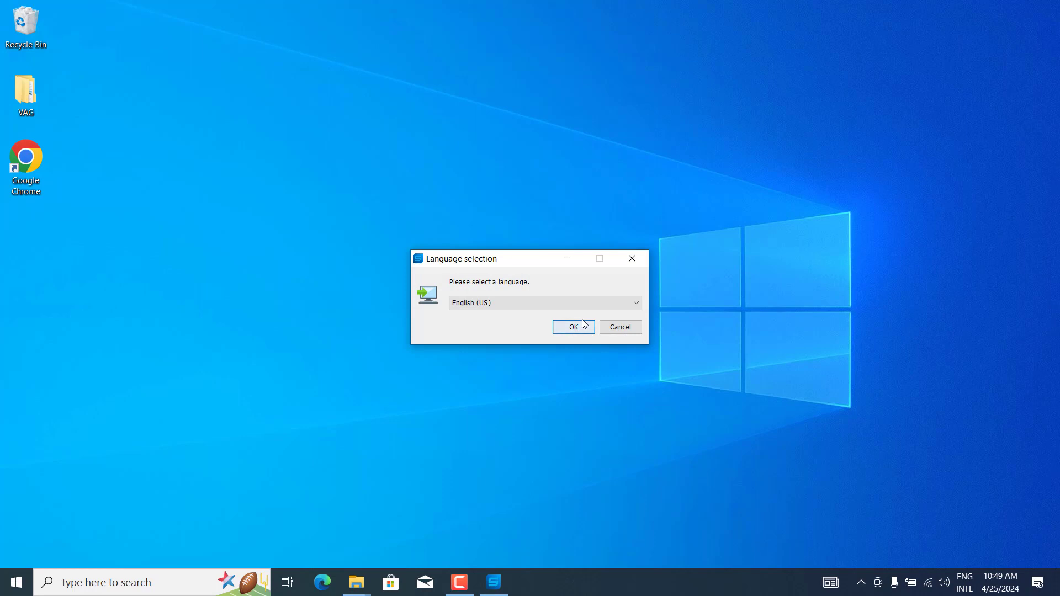
click(574, 327)
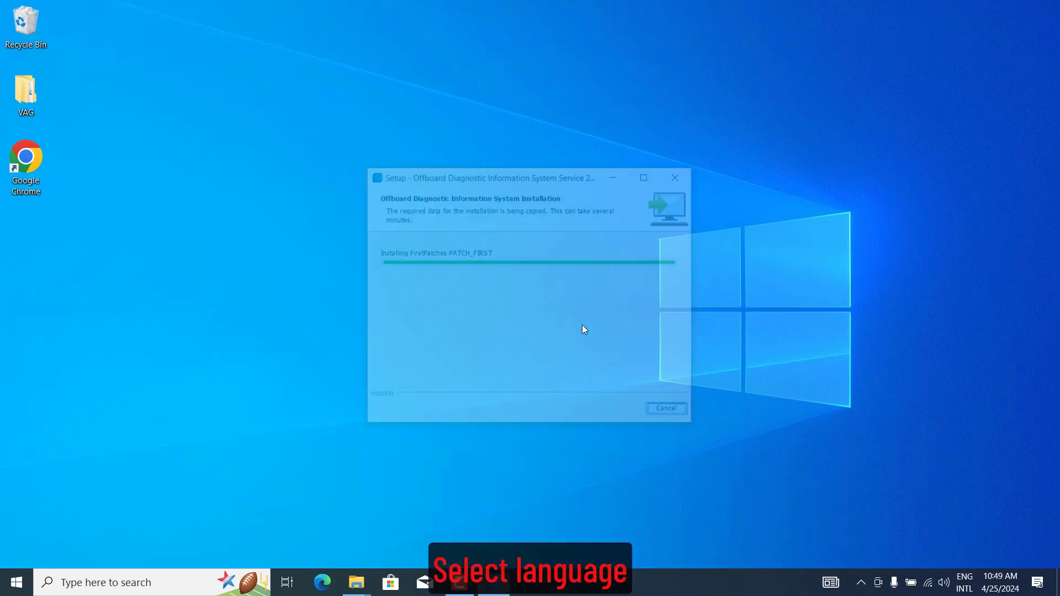
click(630, 418)
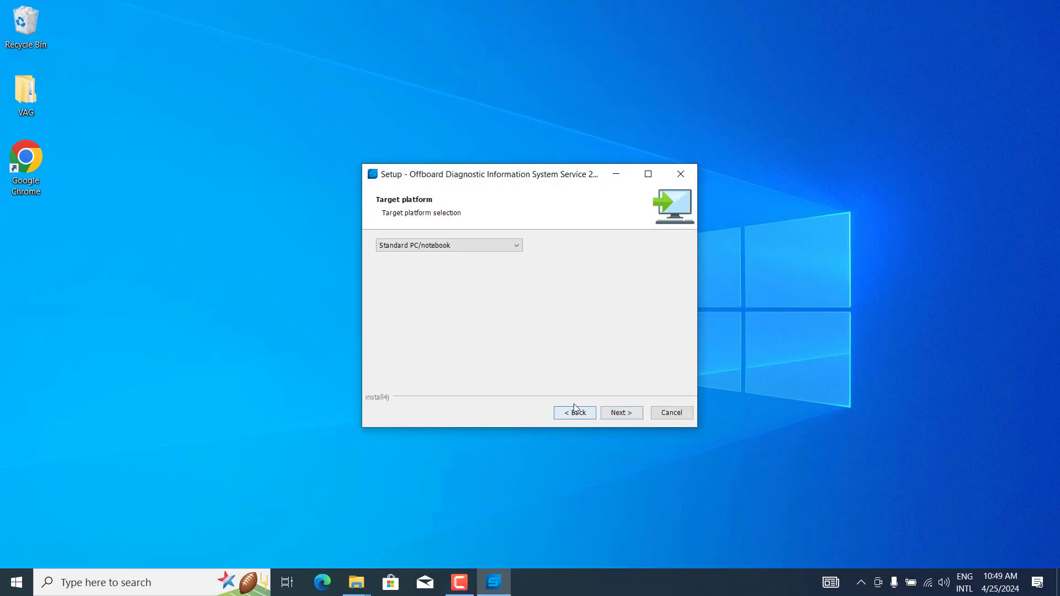
click(607, 416)
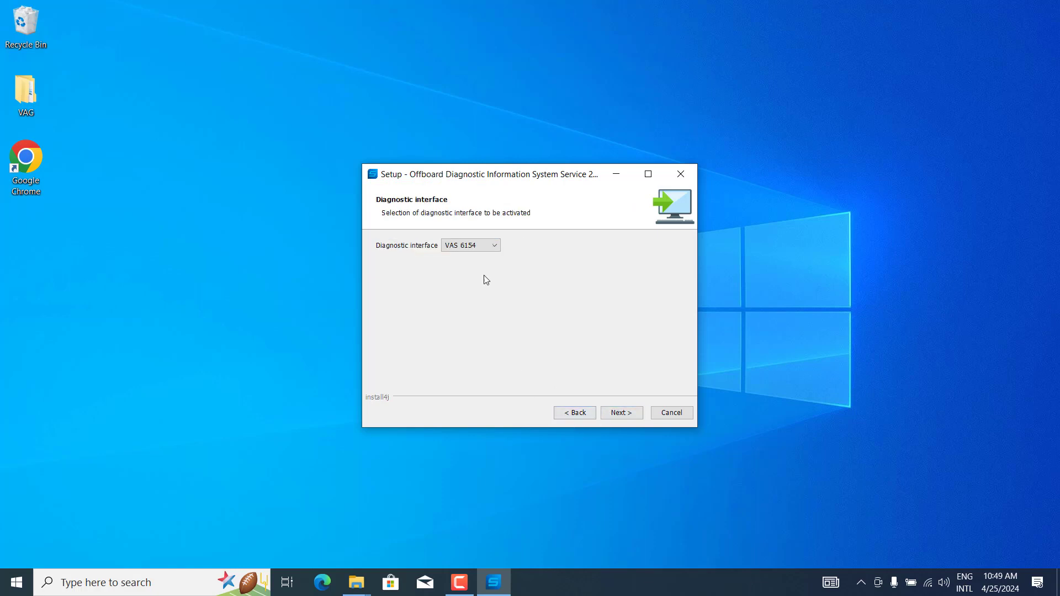
click(627, 418)
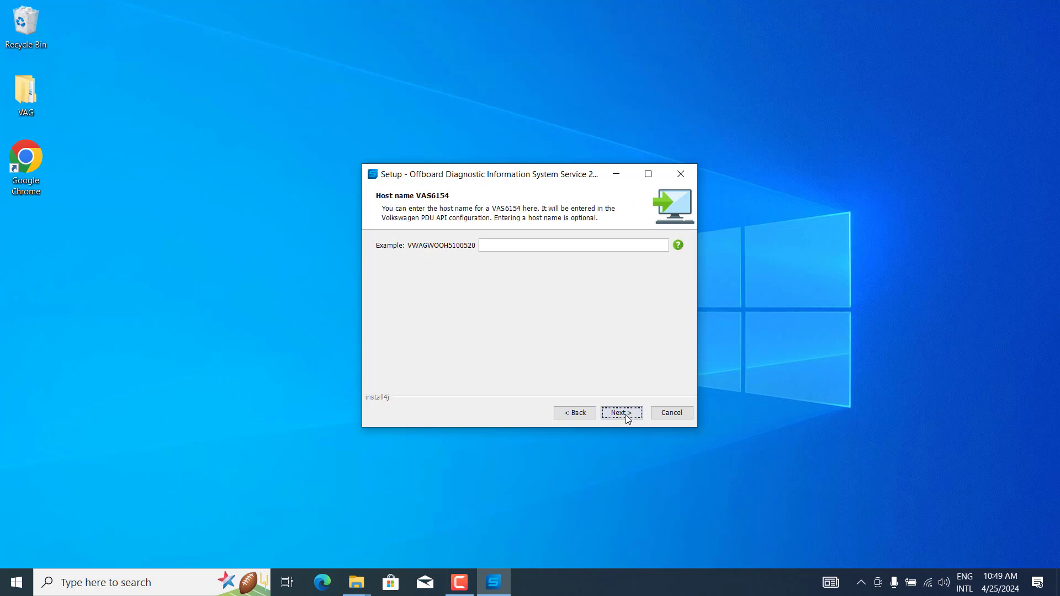
click(627, 415)
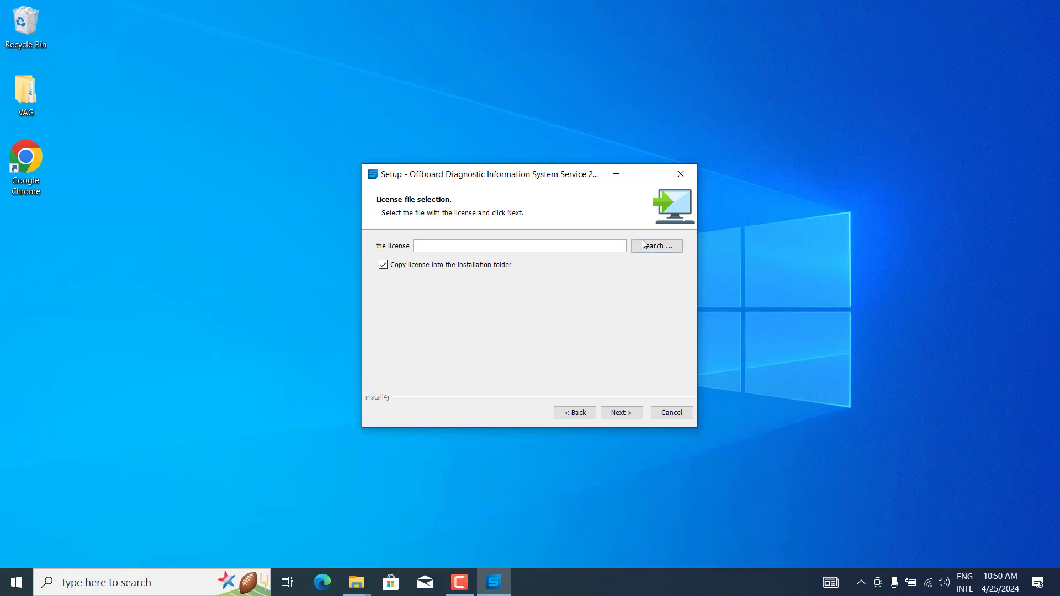
- Select license.dat from the ODIS 23.01 patch's license\All folder as the license file for the setup
click(671, 248)
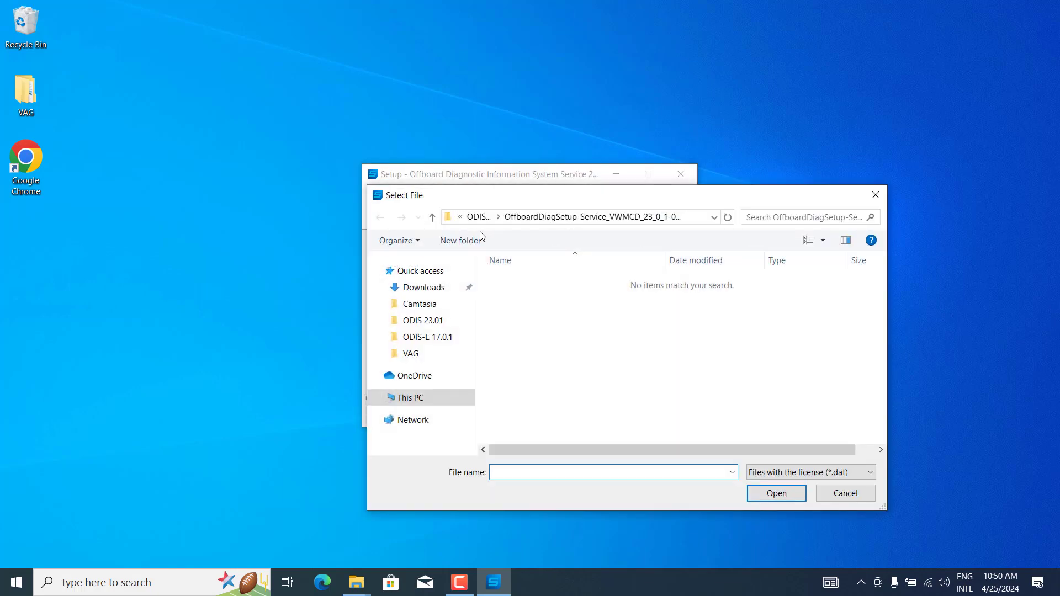
click(476, 218)
click(475, 218)
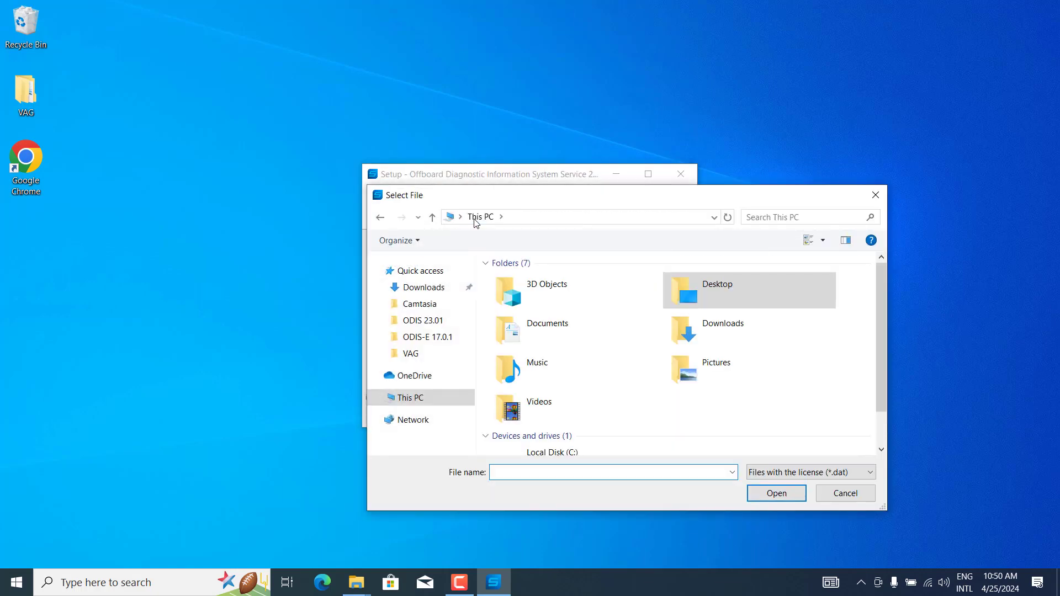
click(440, 325)
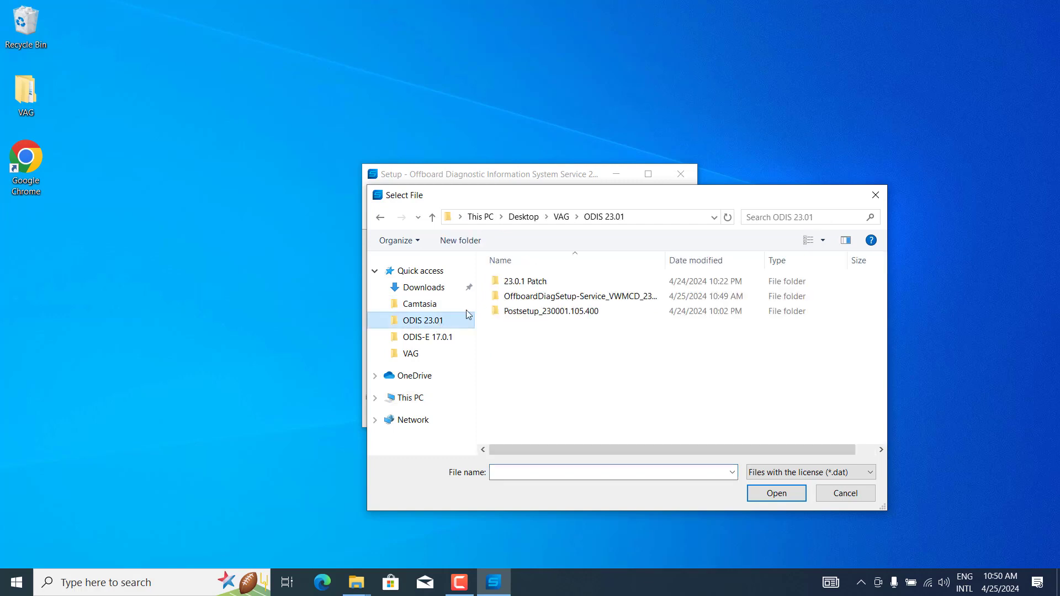
double_click(540, 287)
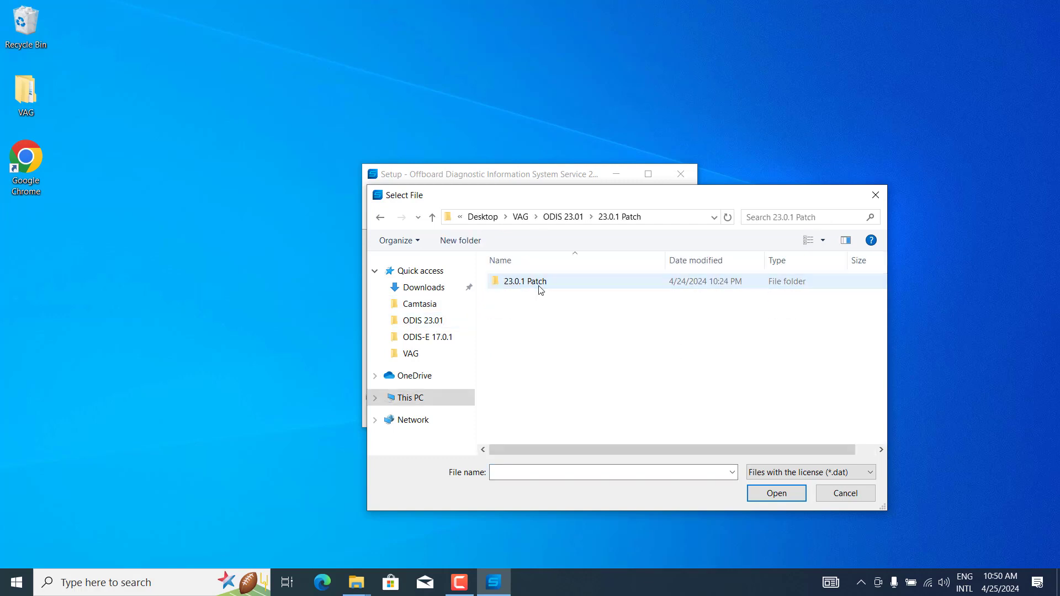
double_click(540, 287)
double_click(540, 287)
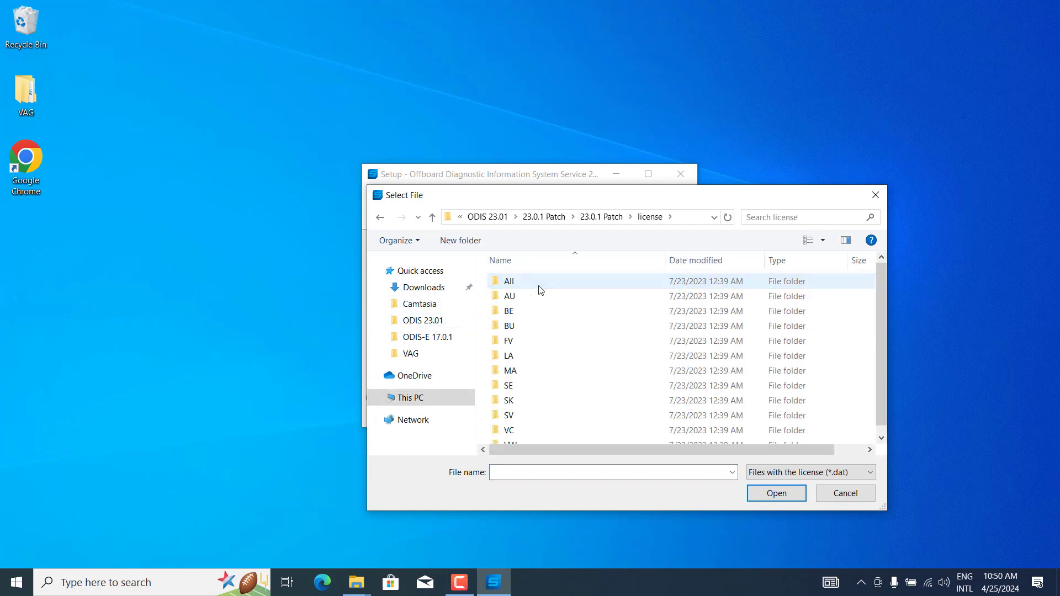
double_click(524, 285)
click(526, 285)
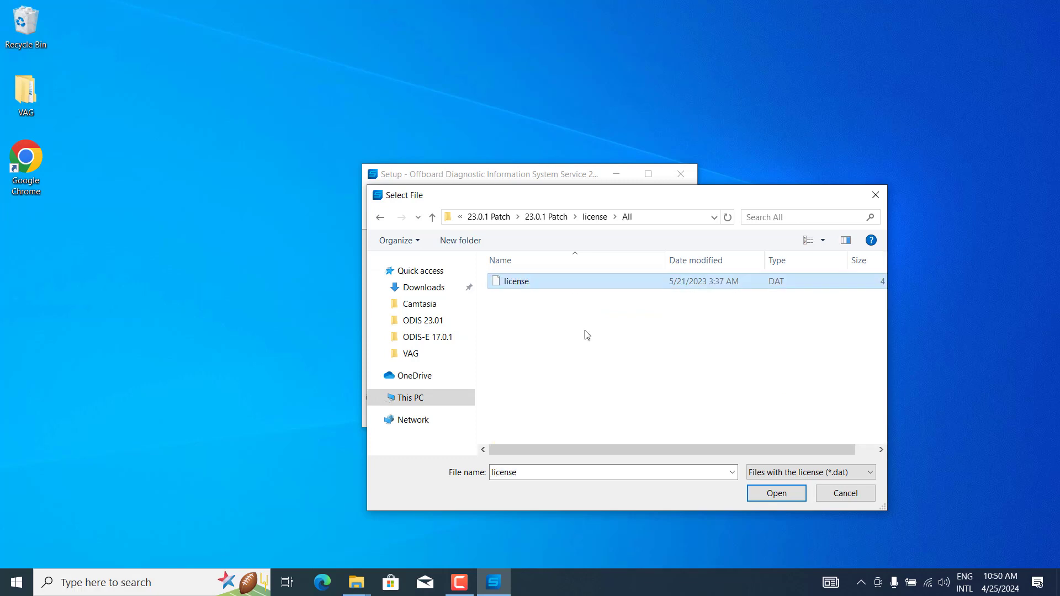
click(780, 493)
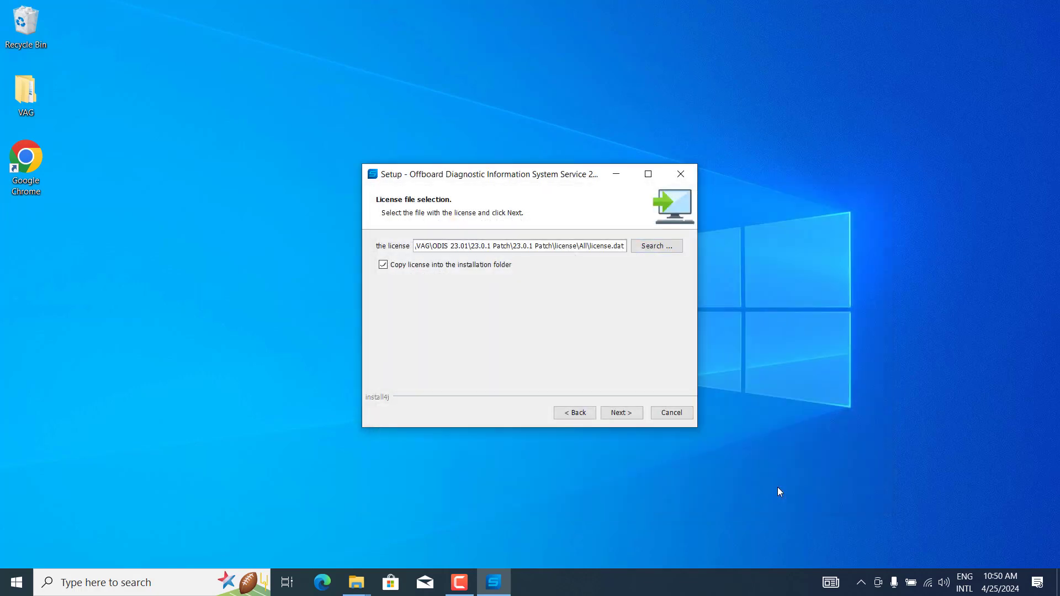
- Install with the default start menu folder and shortcuts for all users, finish the setup and refresh the desktop
click(621, 418)
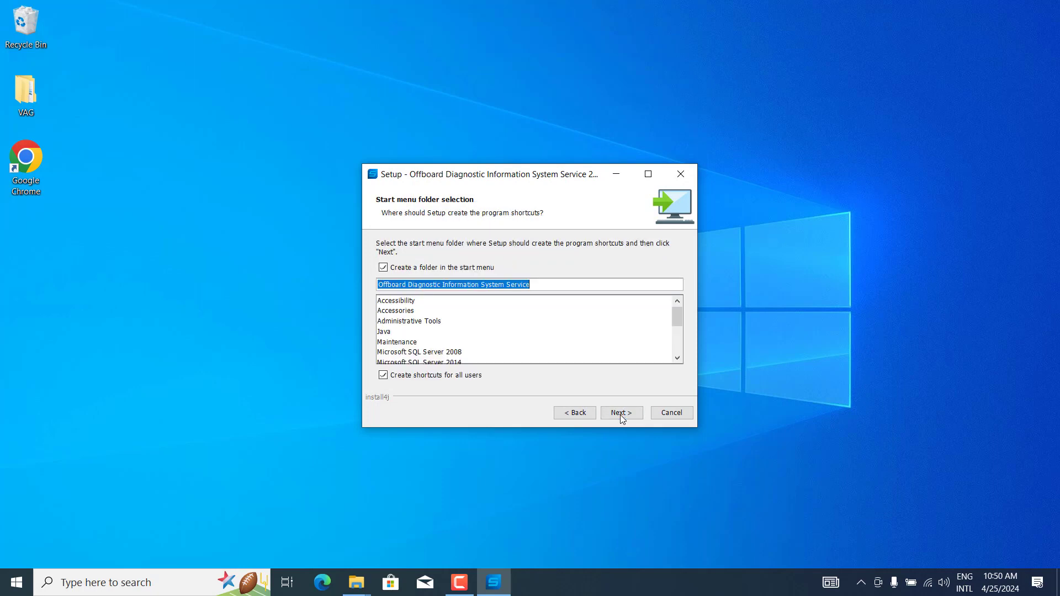
click(621, 418)
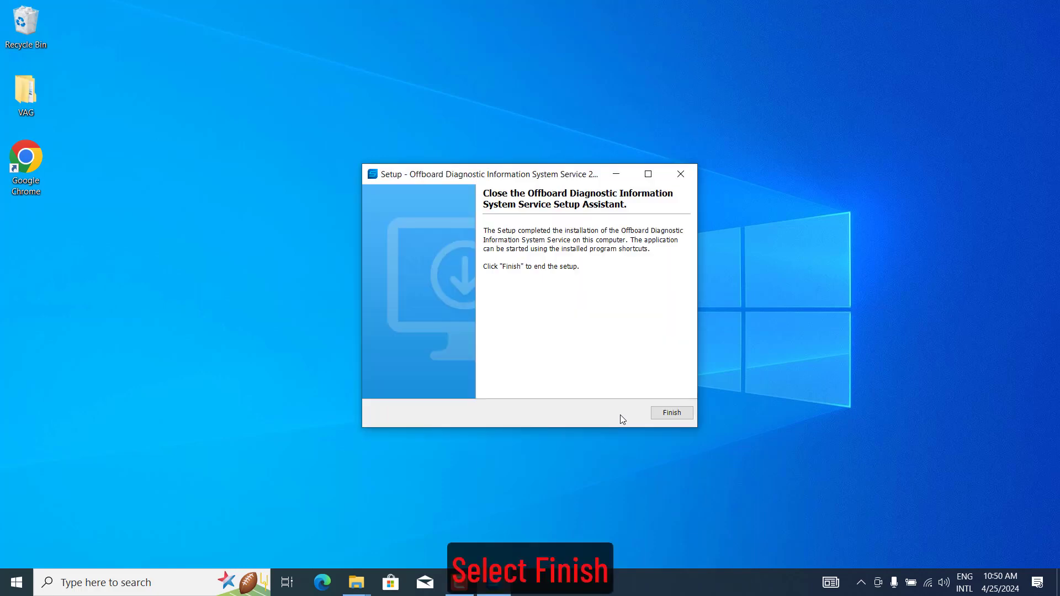
click(689, 415)
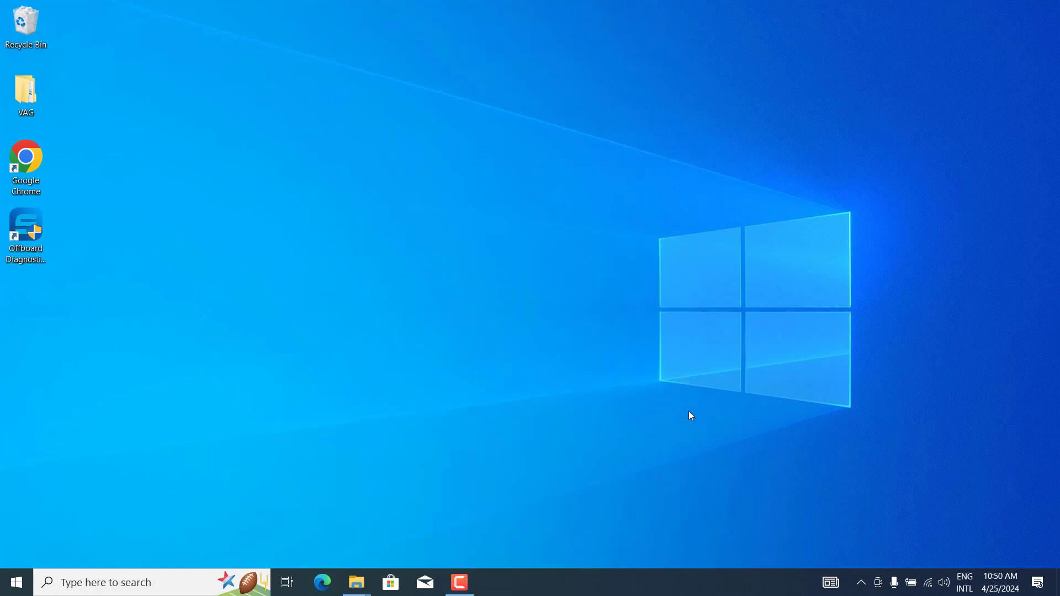
right_click(430, 151)
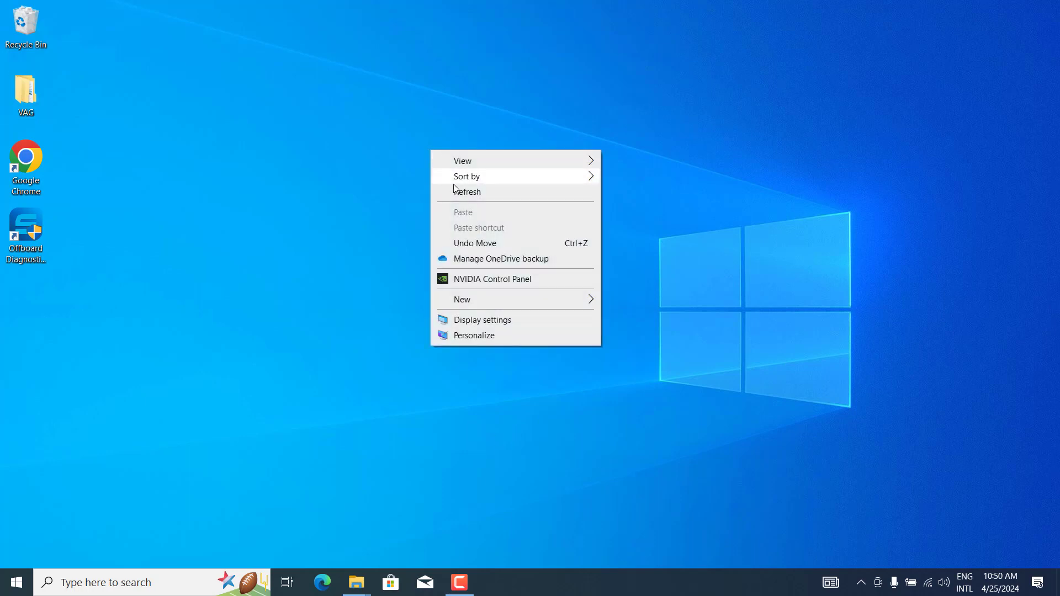
click(462, 191)
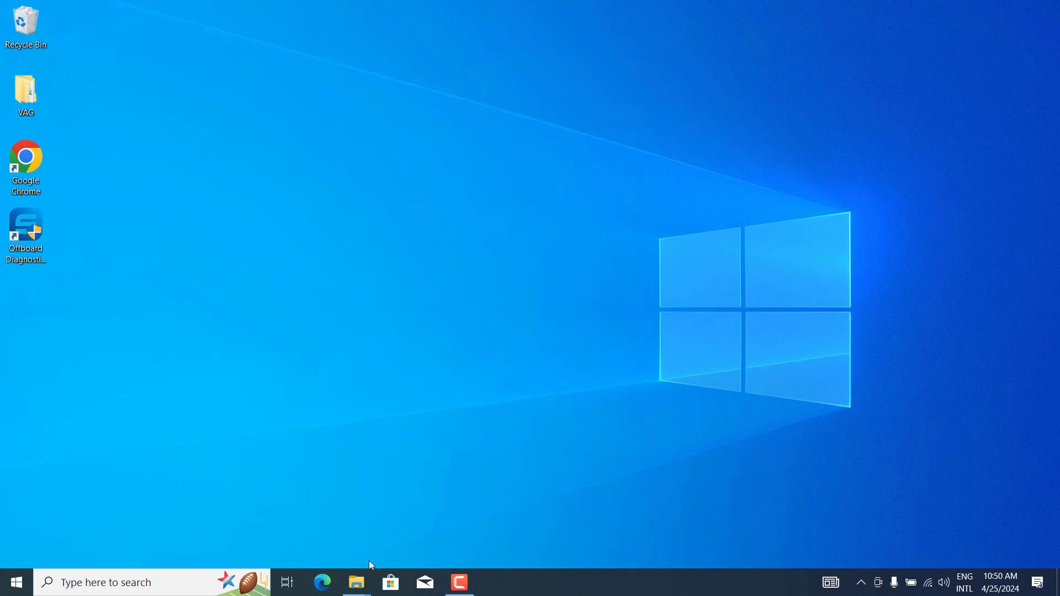
- Copy both de.volkswagen.odis.vaudas jar files from the plugins folder inside the ODIS 23.01 folder's 23.0.1 Patch
mouse_move(358, 582)
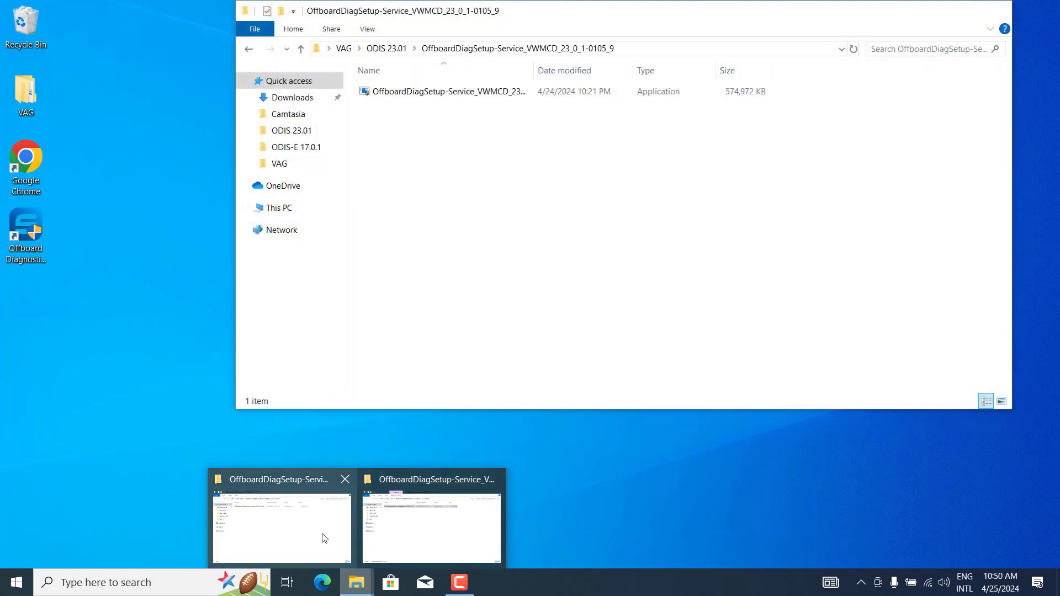
click(323, 536)
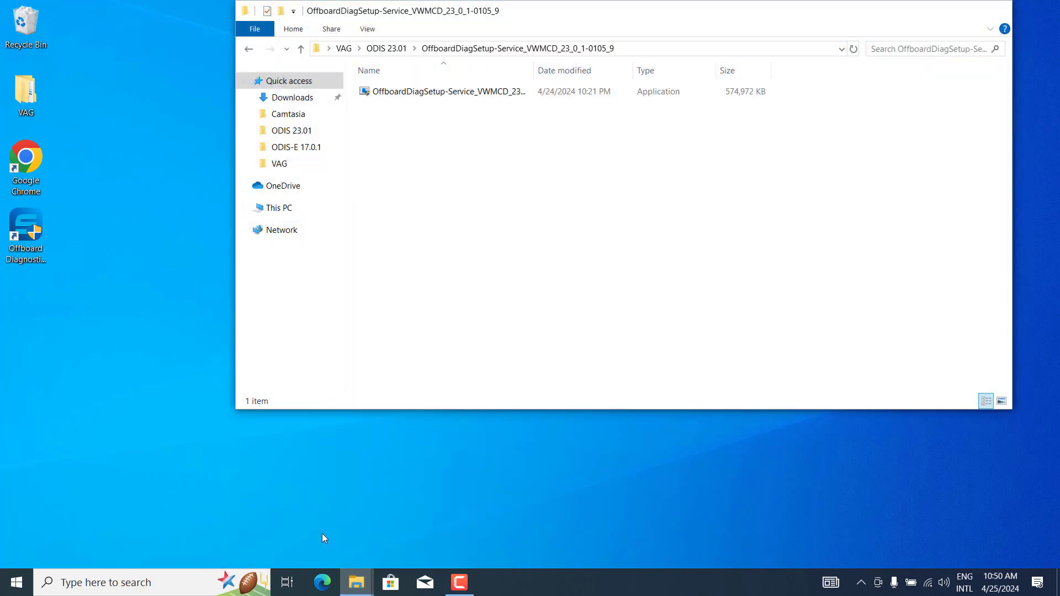
click(381, 48)
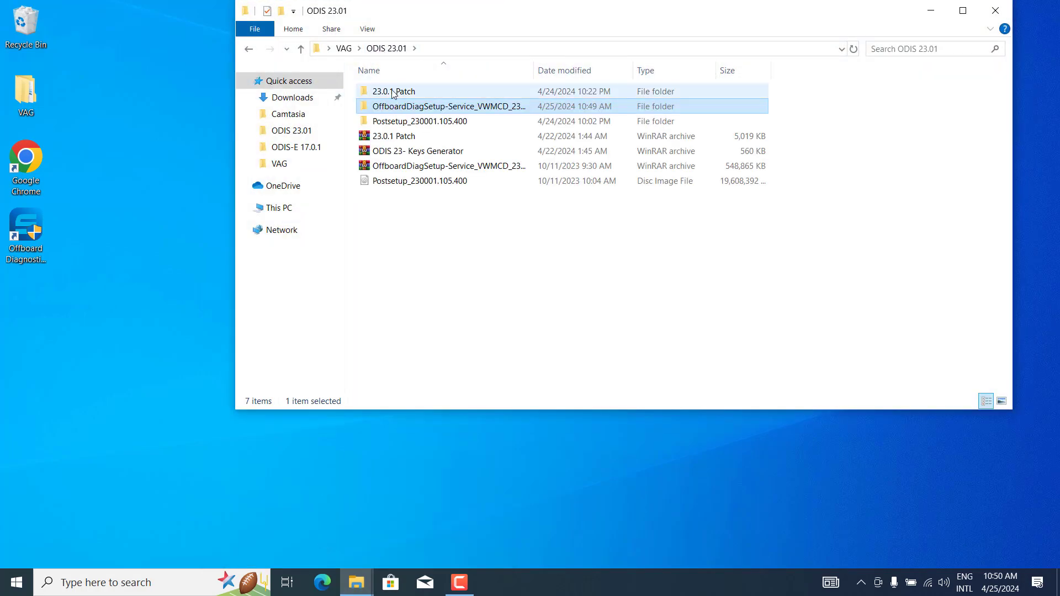
double_click(394, 92)
double_click(394, 92)
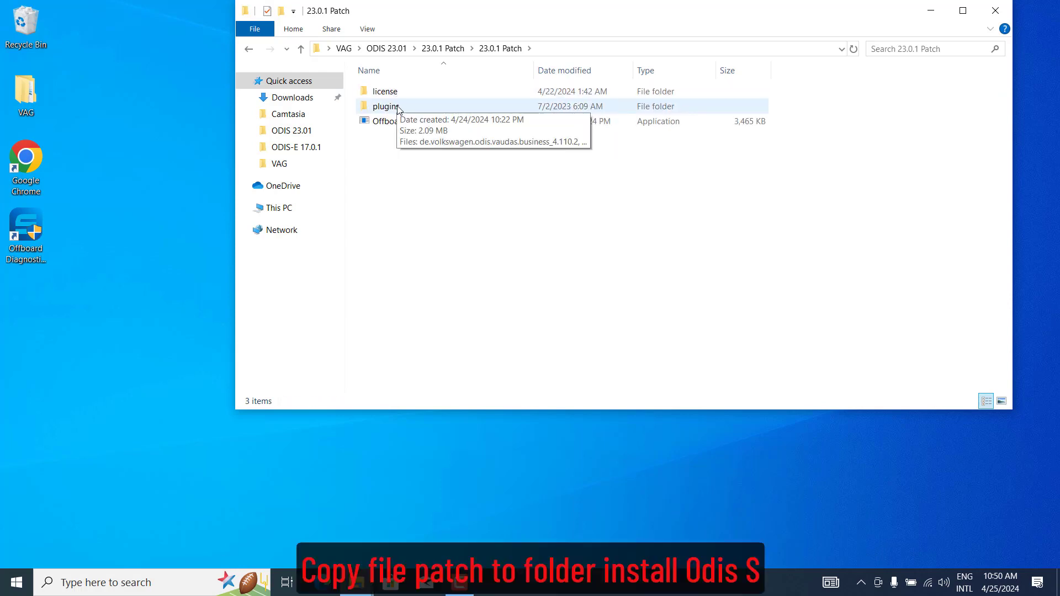
double_click(399, 107)
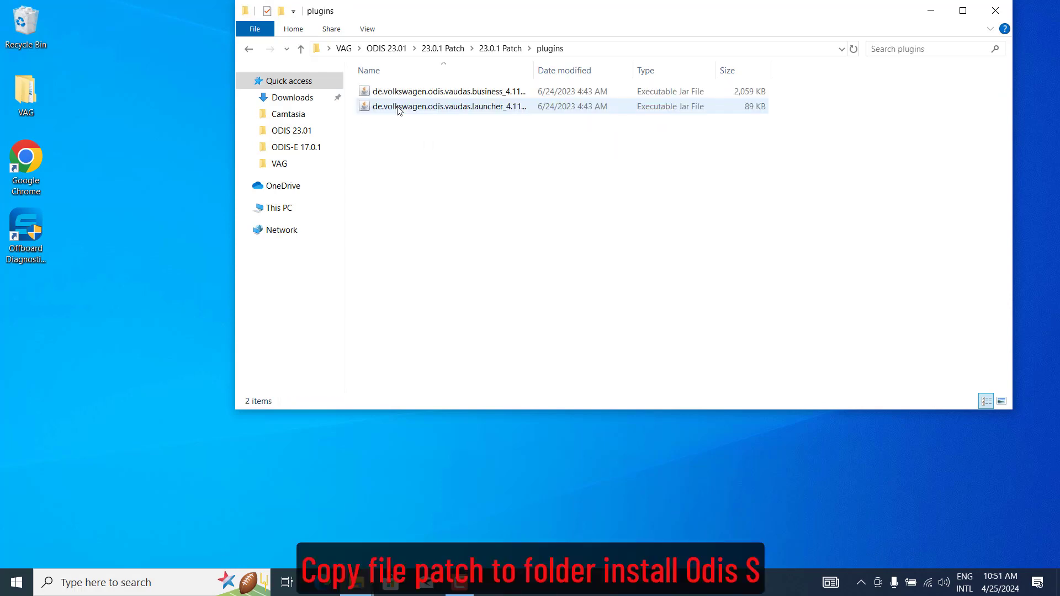
drag(445, 157, 437, 81)
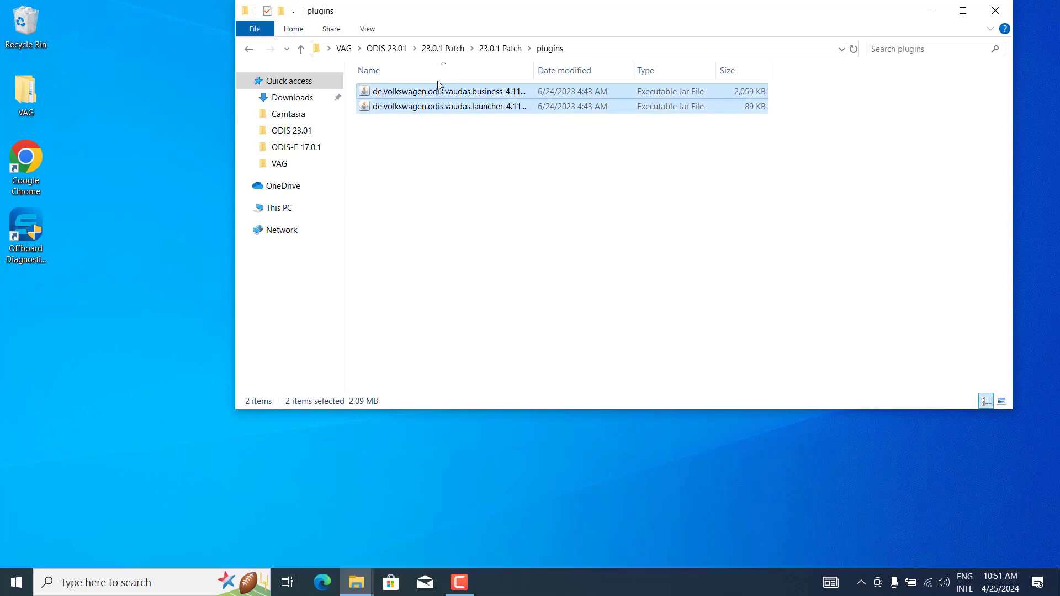
right_click(437, 81)
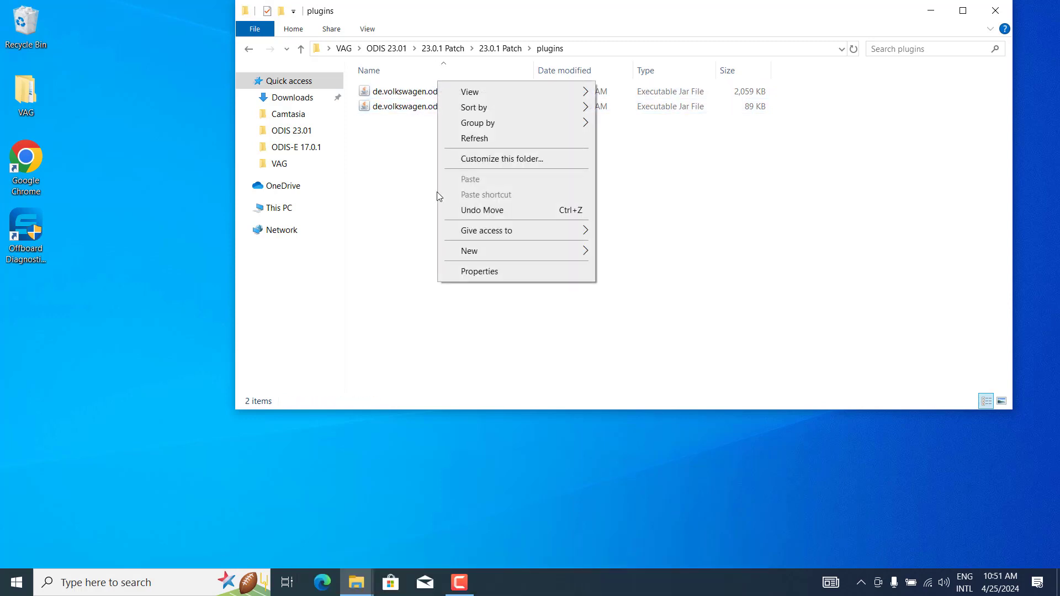
click(411, 176)
key(ctrl+a)
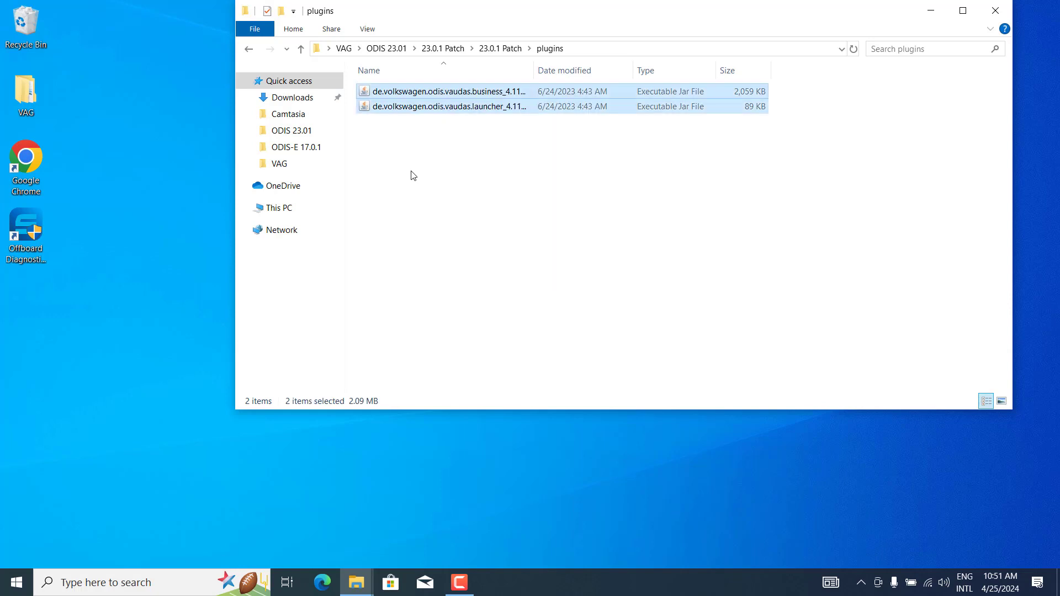
- Paste the copied jar files into the plugins folder at the desktop shortcut's install location, replacing the existing files with administrator permission for all items
right_click(24, 238)
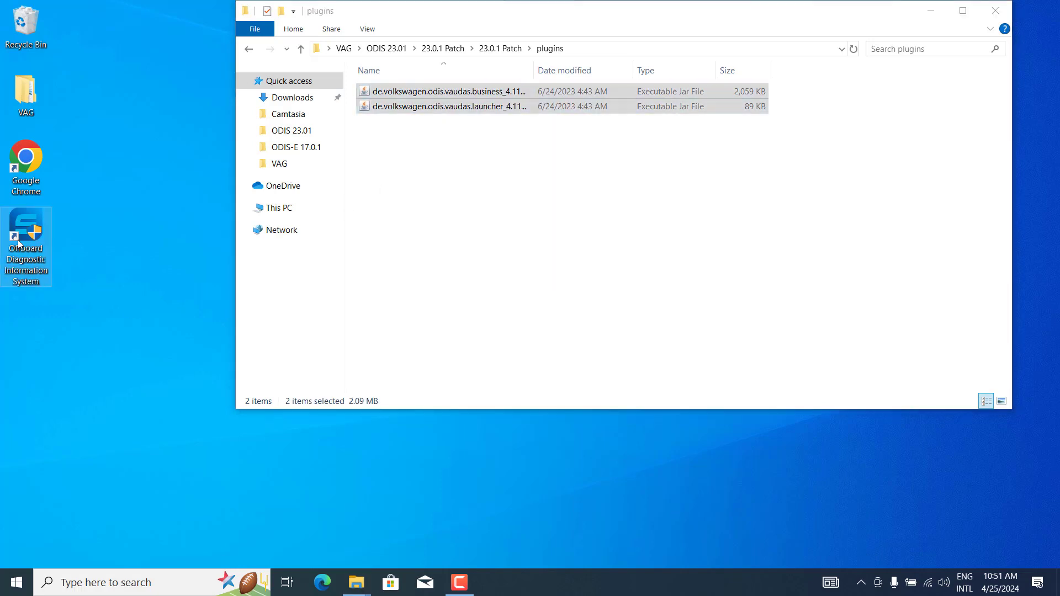
click(74, 259)
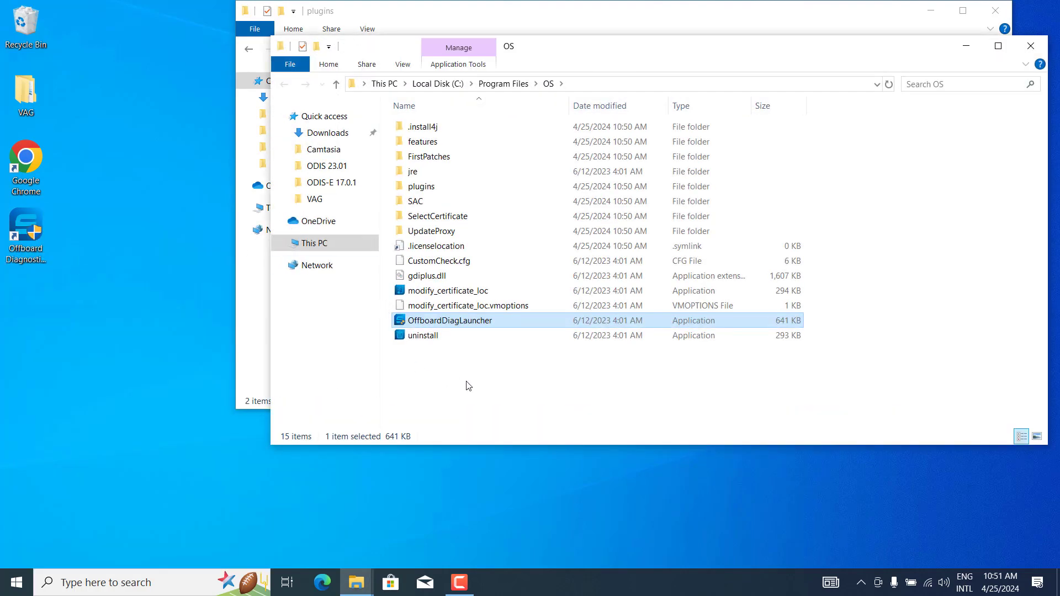
double_click(437, 188)
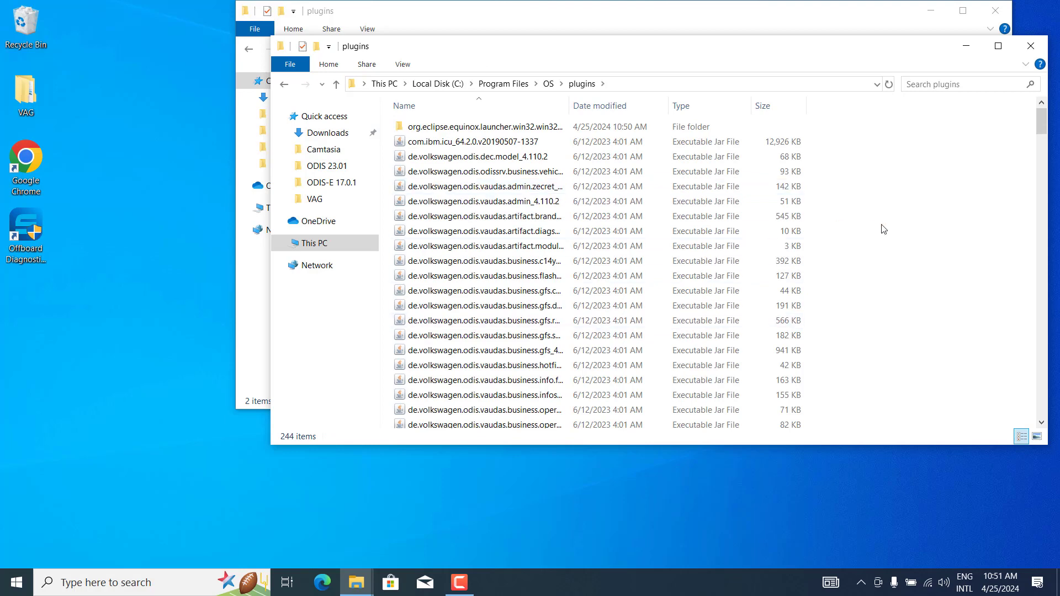
key(ctrl+v)
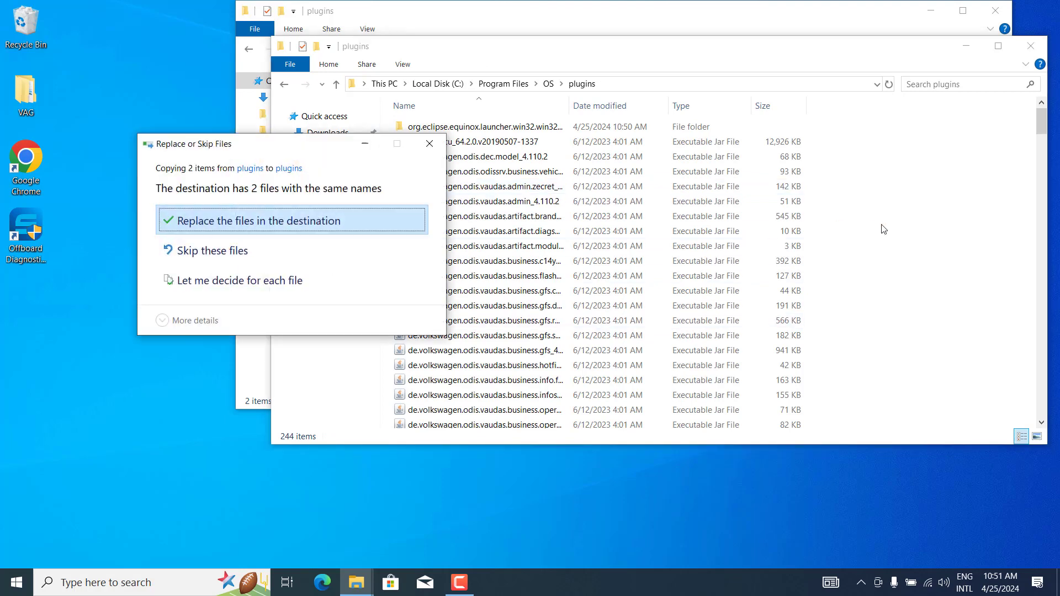
click(379, 220)
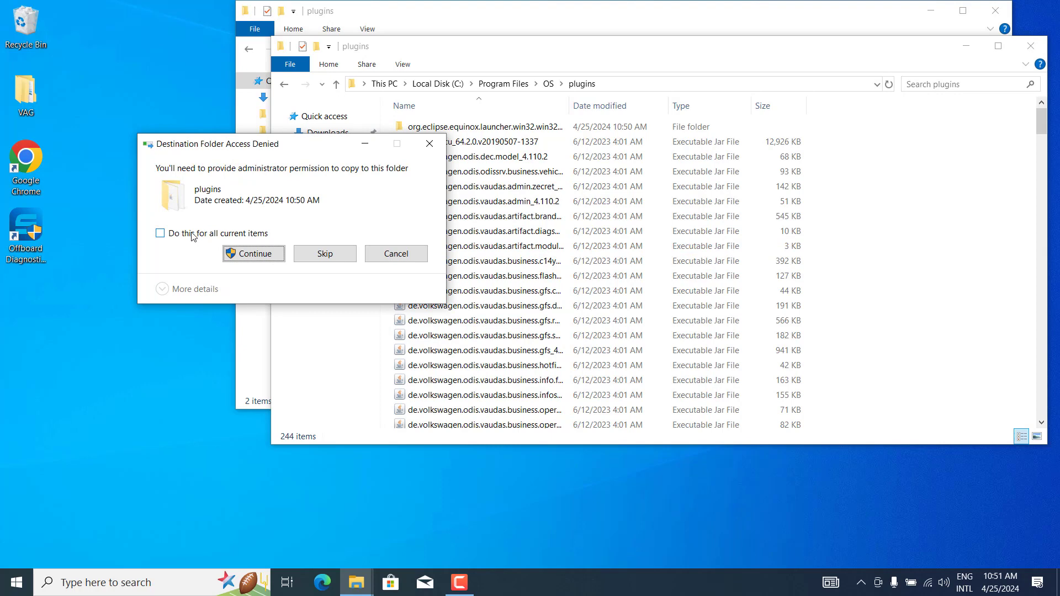
click(193, 237)
click(253, 253)
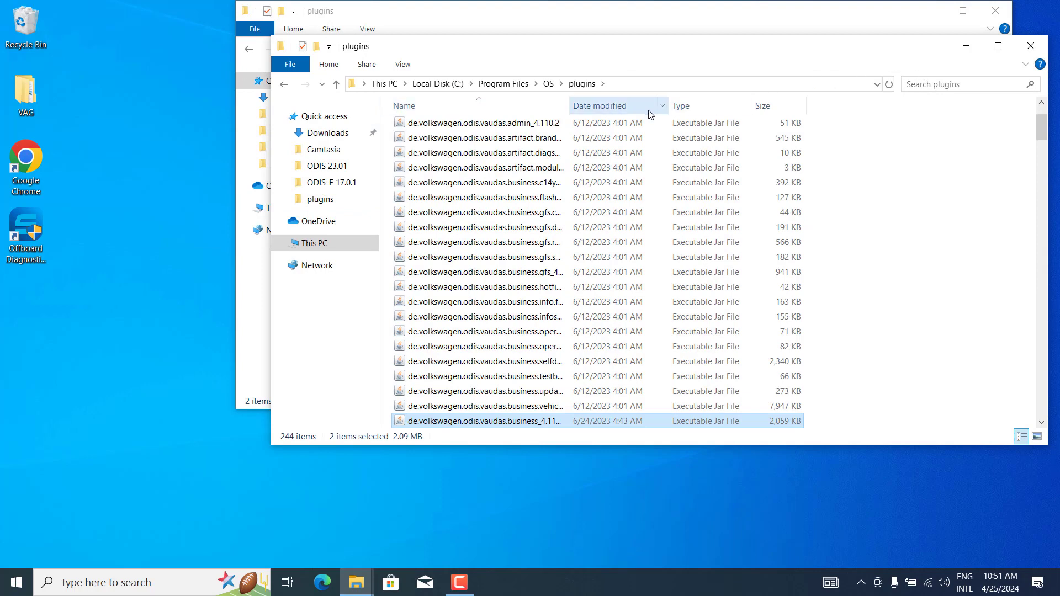
- Rename the OffboardDiagLauncher application in the OS installation folder under Program Files to OffboardDiagLauncherbk
click(548, 83)
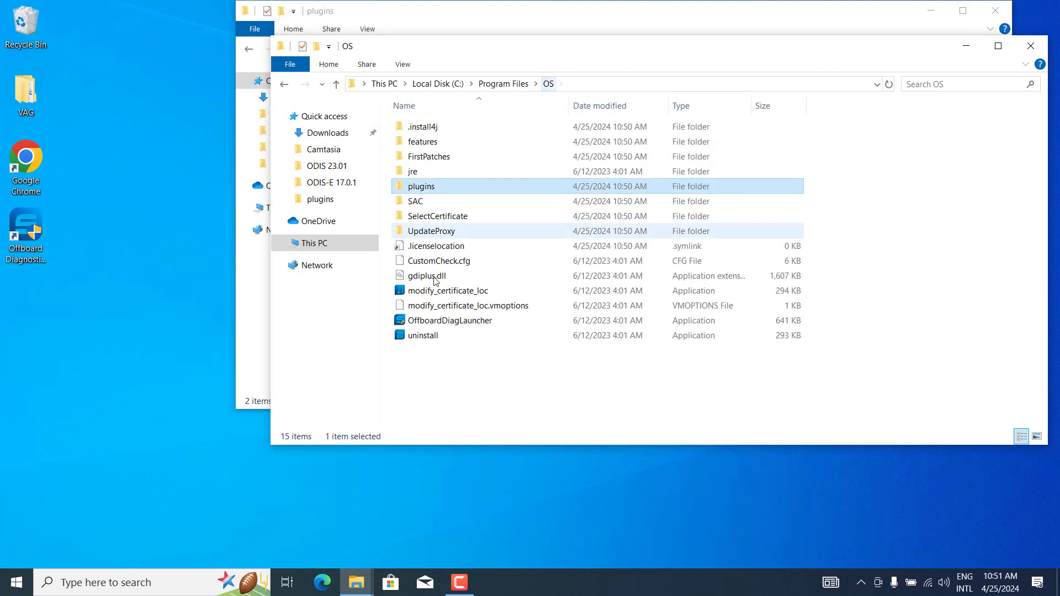
click(444, 321)
right_click(444, 322)
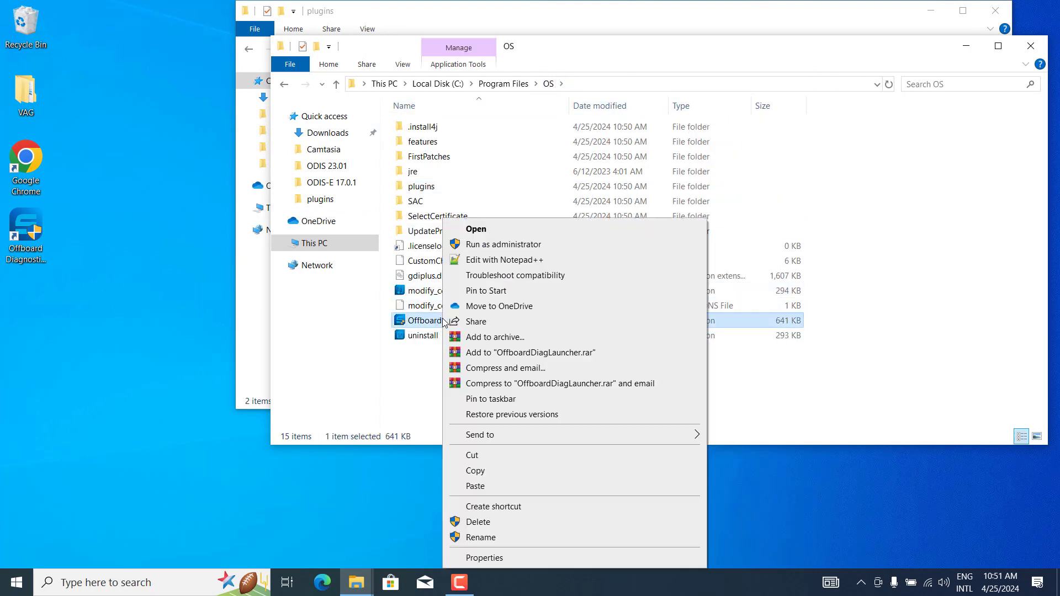
click(480, 538)
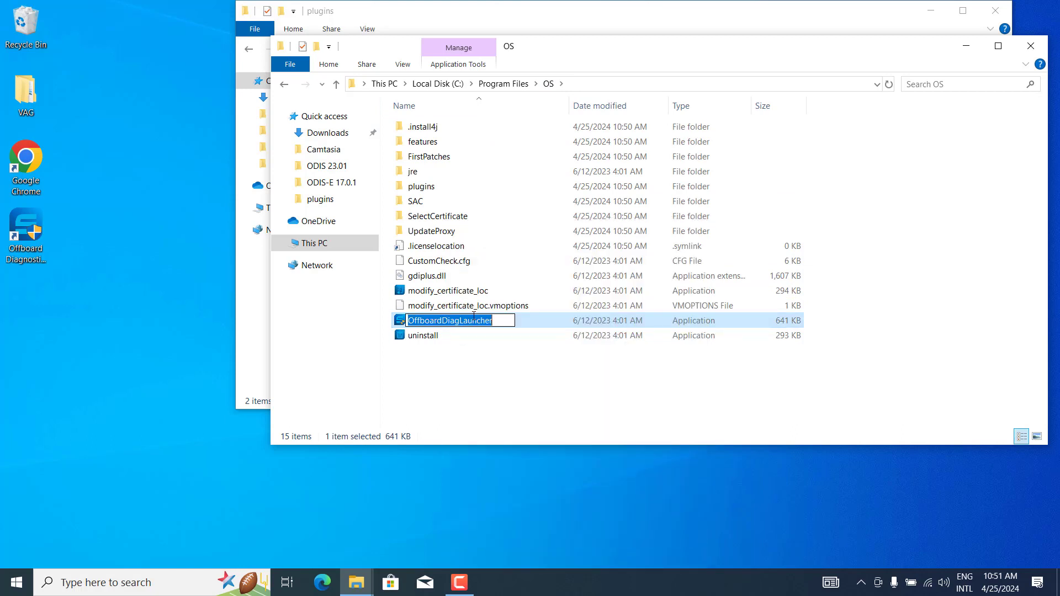
click(506, 322)
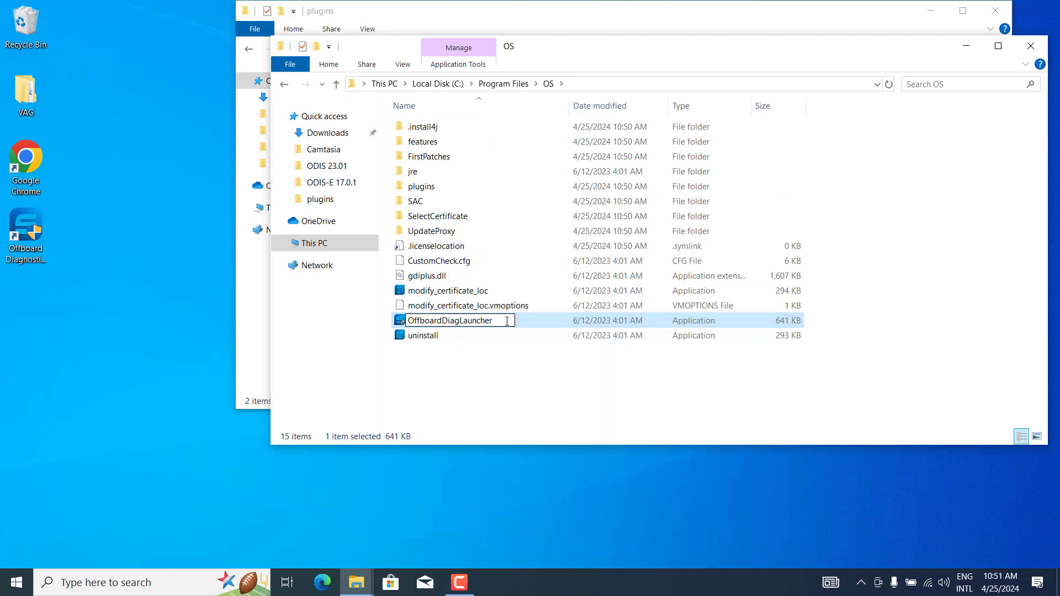
text(bk)
click(608, 390)
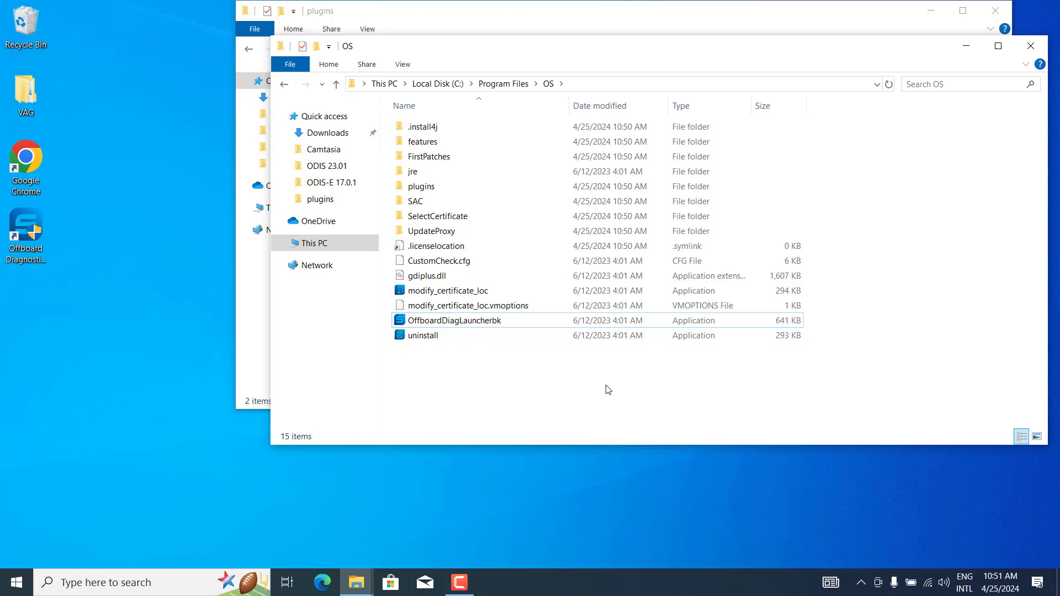
- Copy the OffboardDiagLauncher application from the 23.0.1 Patch folder inside ODIS 23.01
click(963, 49)
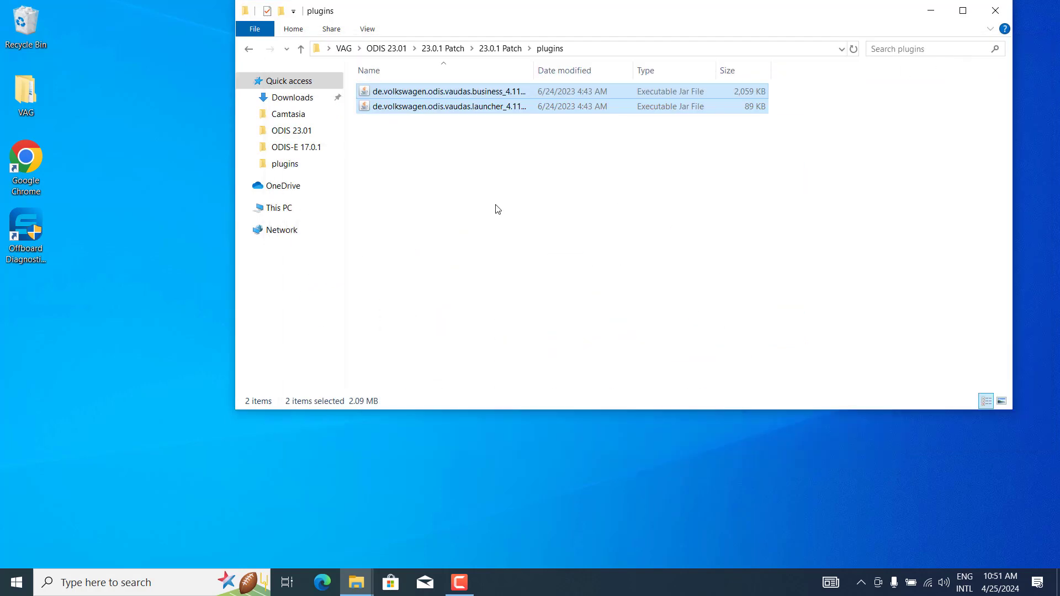
click(495, 47)
click(412, 123)
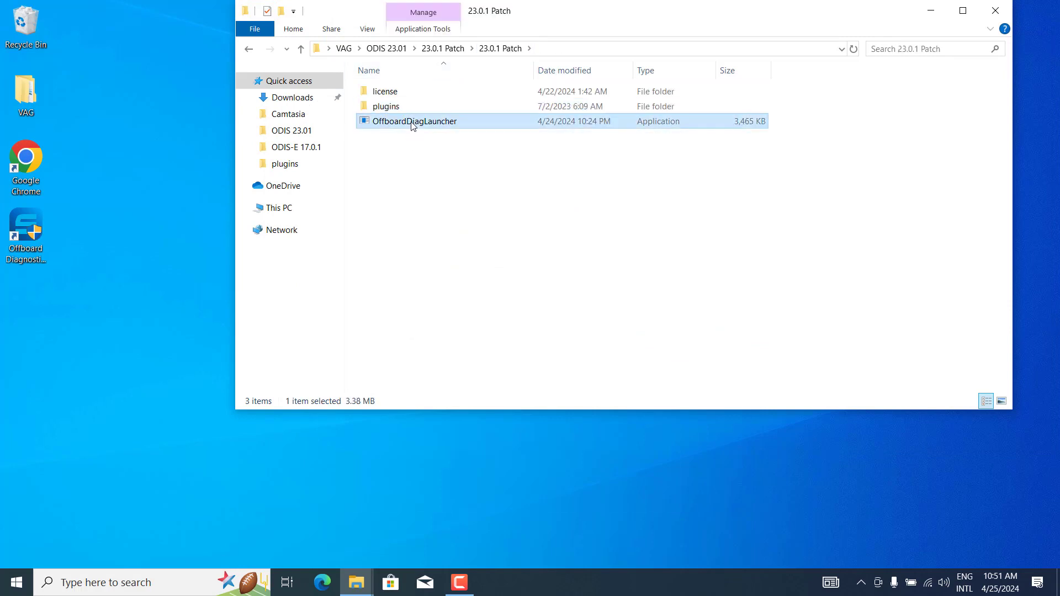
right_click(411, 126)
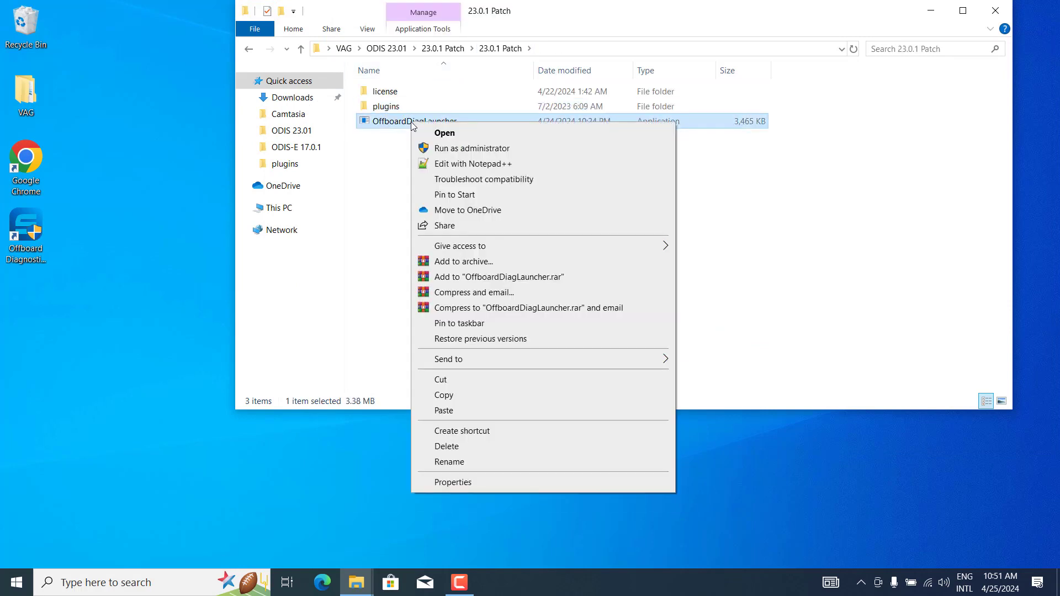
click(445, 396)
- Paste the copied OffboardDiagLauncher into the desktop shortcut's install location, granting administrator permission
right_click(17, 238)
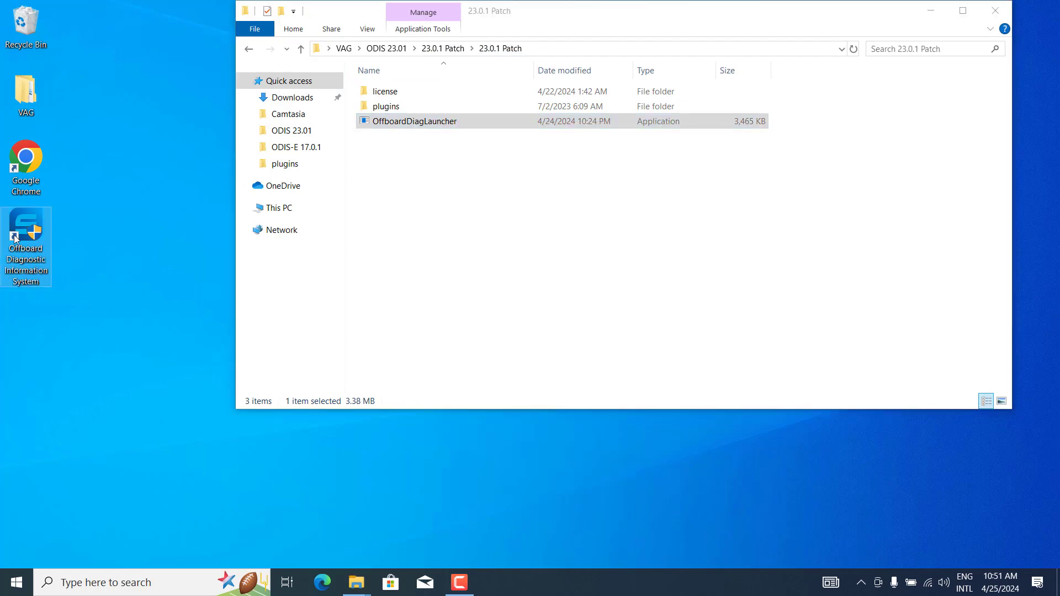
click(92, 271)
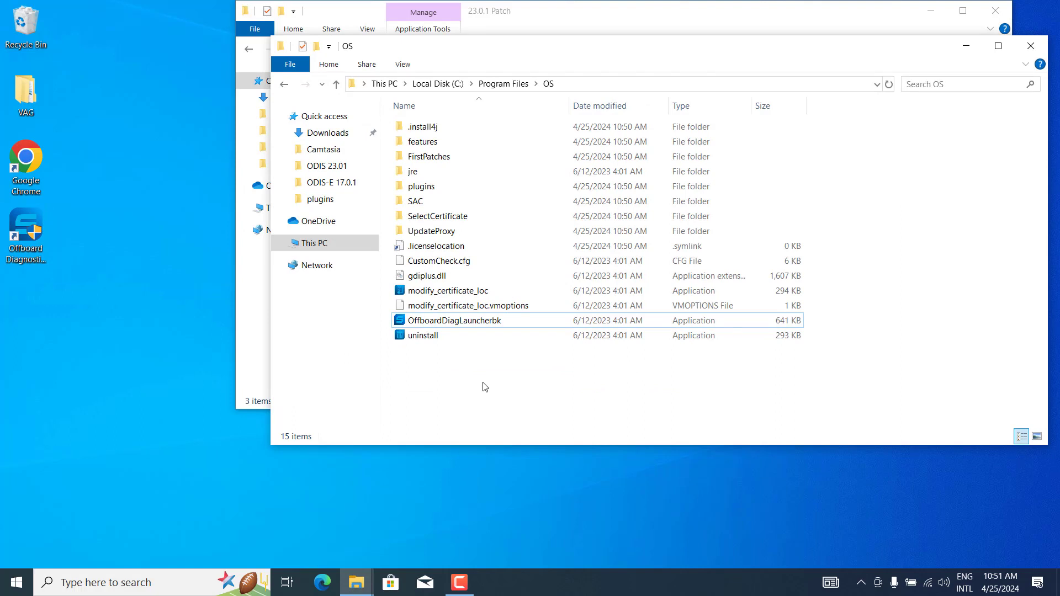
key(ctrl+v)
click(511, 230)
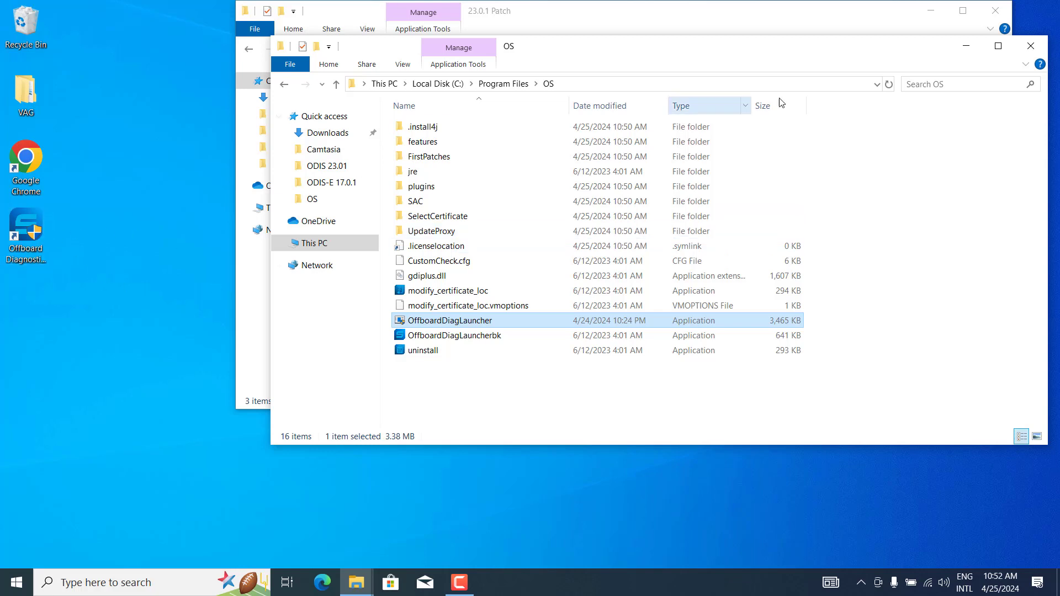
- Minimize both folder windows and start Offboard Diagnostic Information System as administrator from its desktop shortcut
click(966, 46)
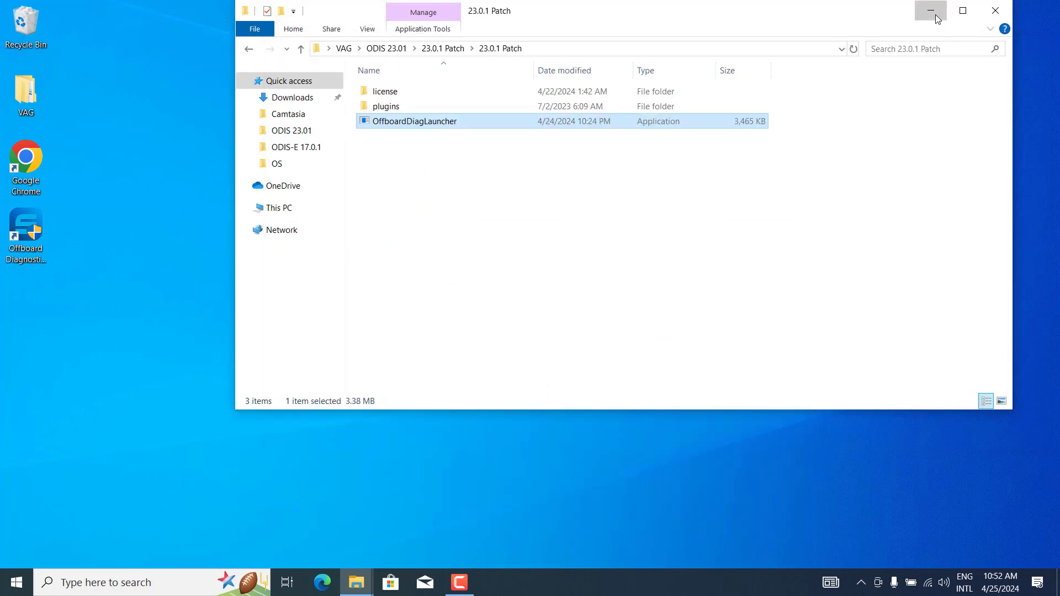
click(939, 18)
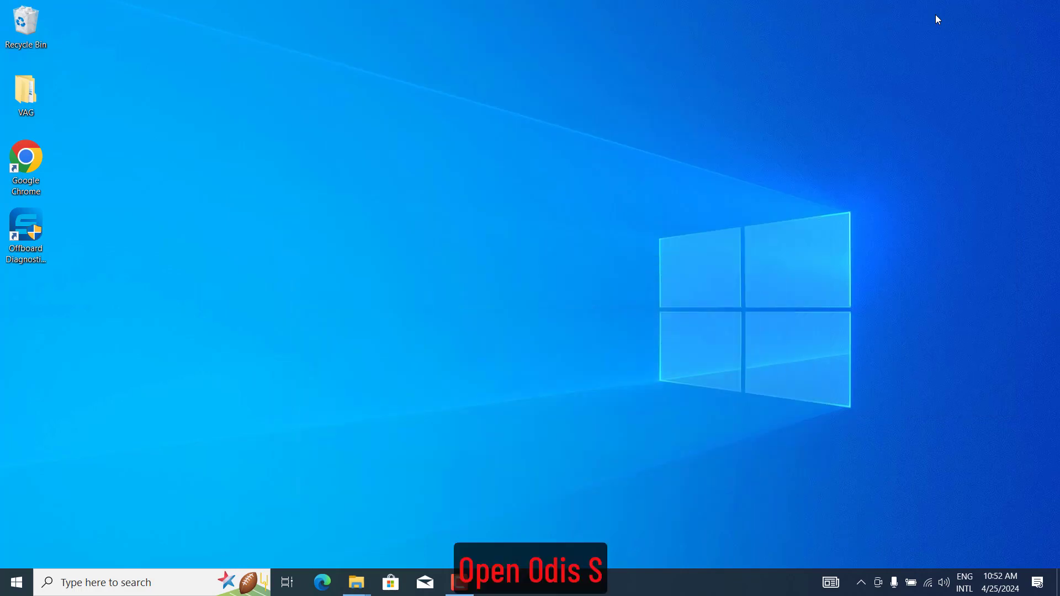
right_click(18, 237)
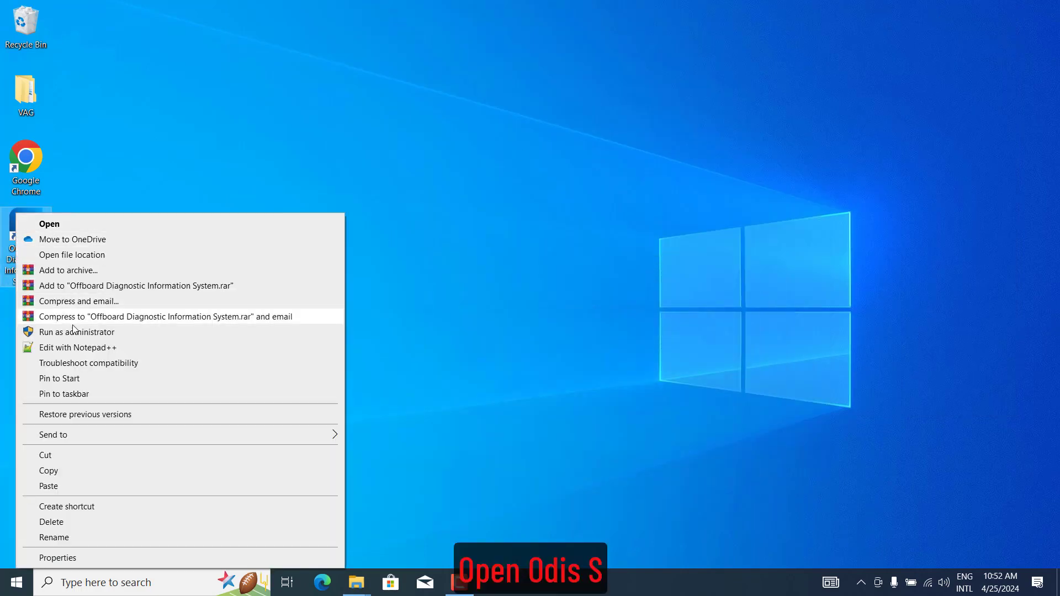
click(77, 332)
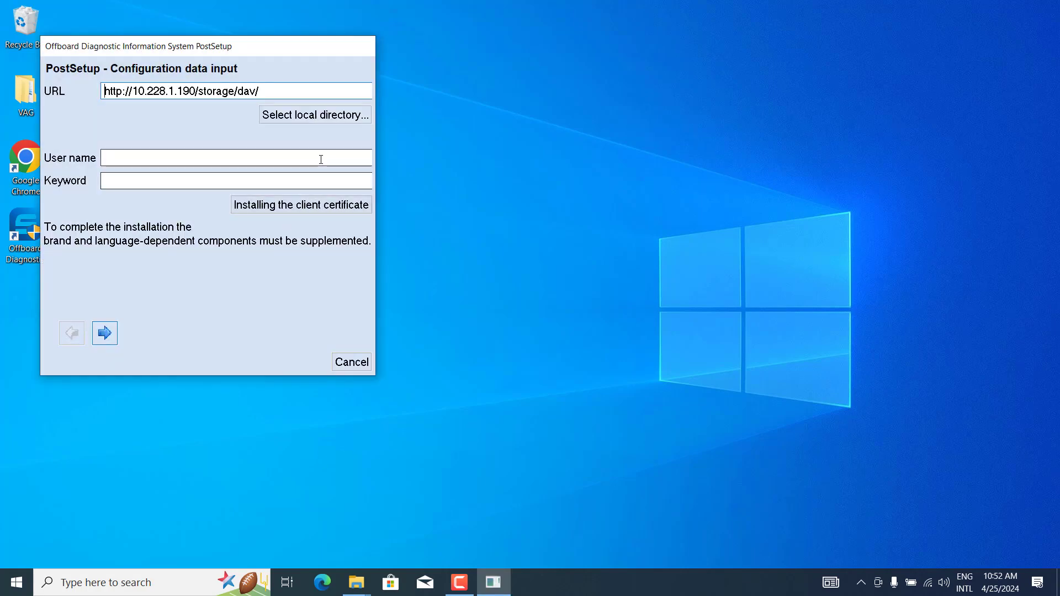
- Set the PostSetup source to the local Postsetup_230001.105.400 folder inside ODIS 23.01
click(317, 114)
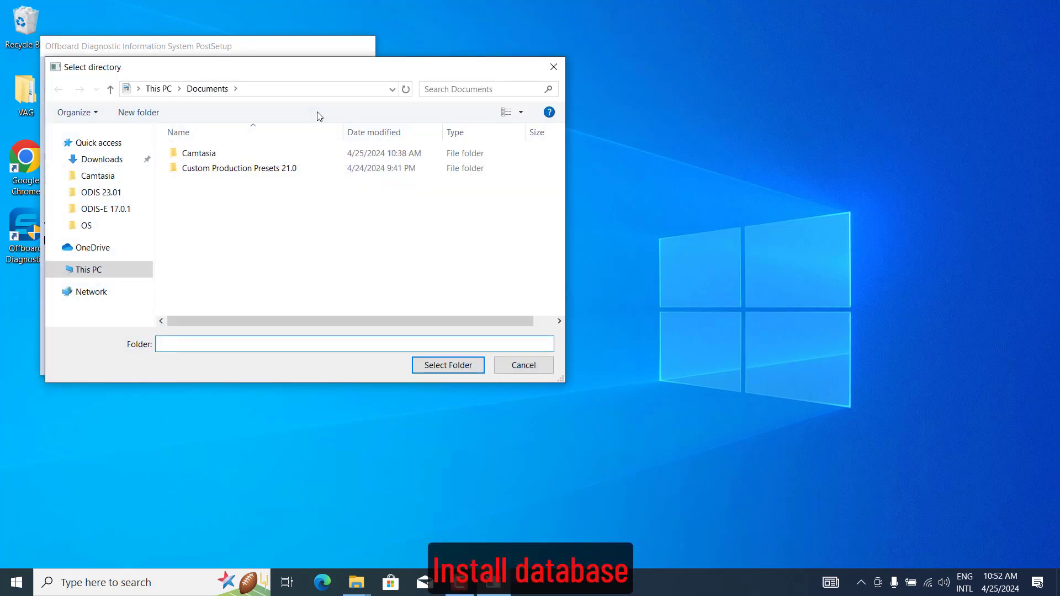
click(118, 196)
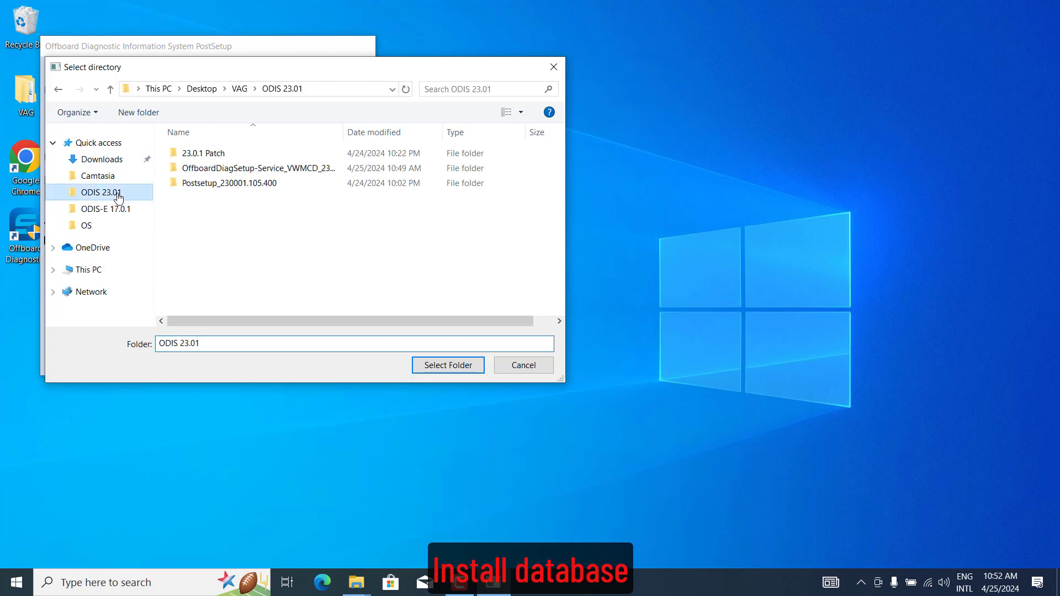
click(229, 184)
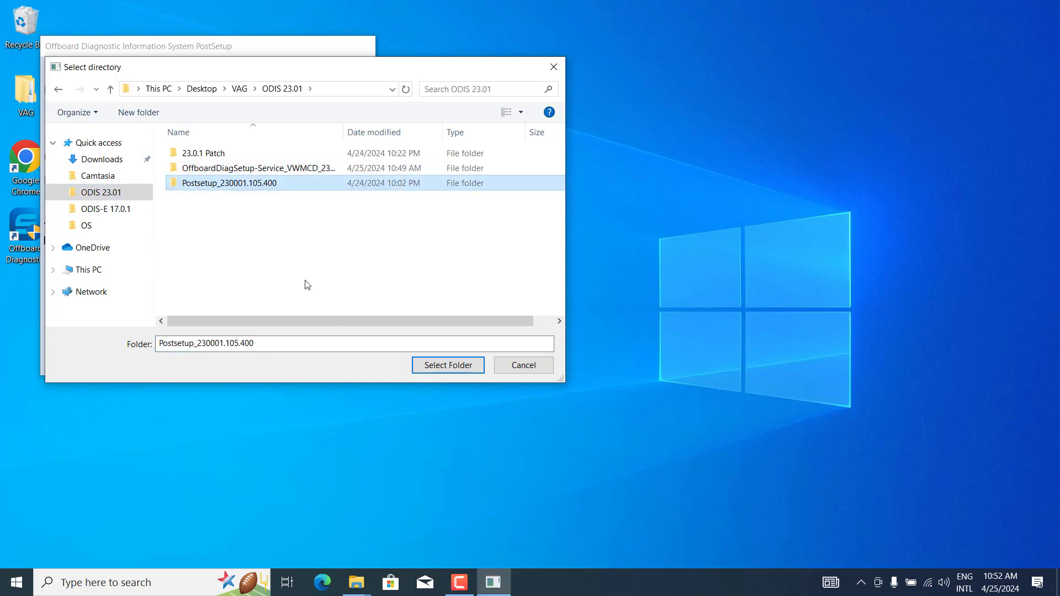
click(480, 368)
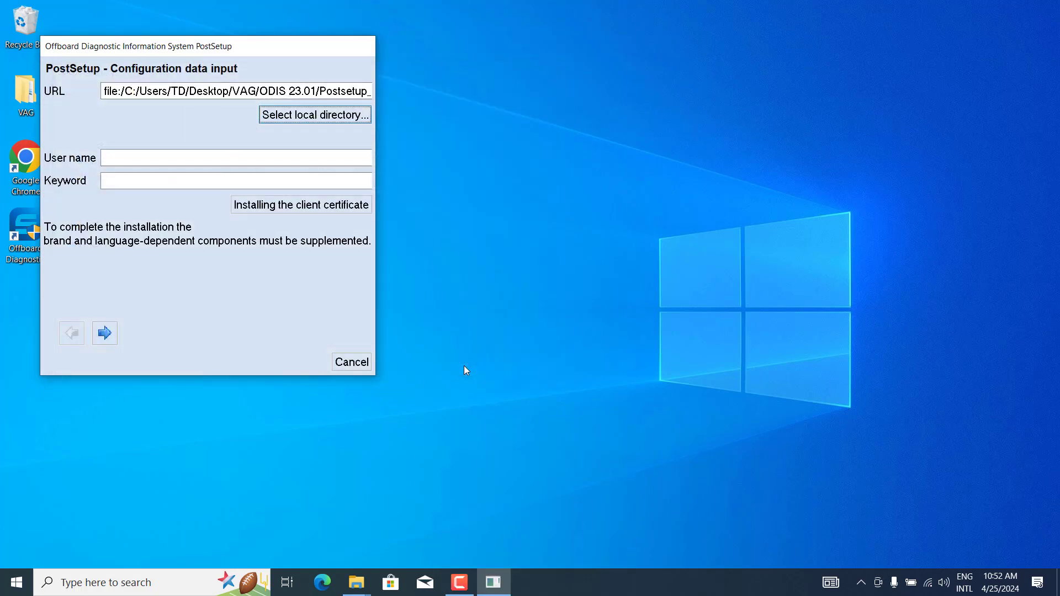
- Continue the PostSetup with English (US) as the installed language and start the 230001.105.400 (23.0.1 cartechnology) update
click(102, 335)
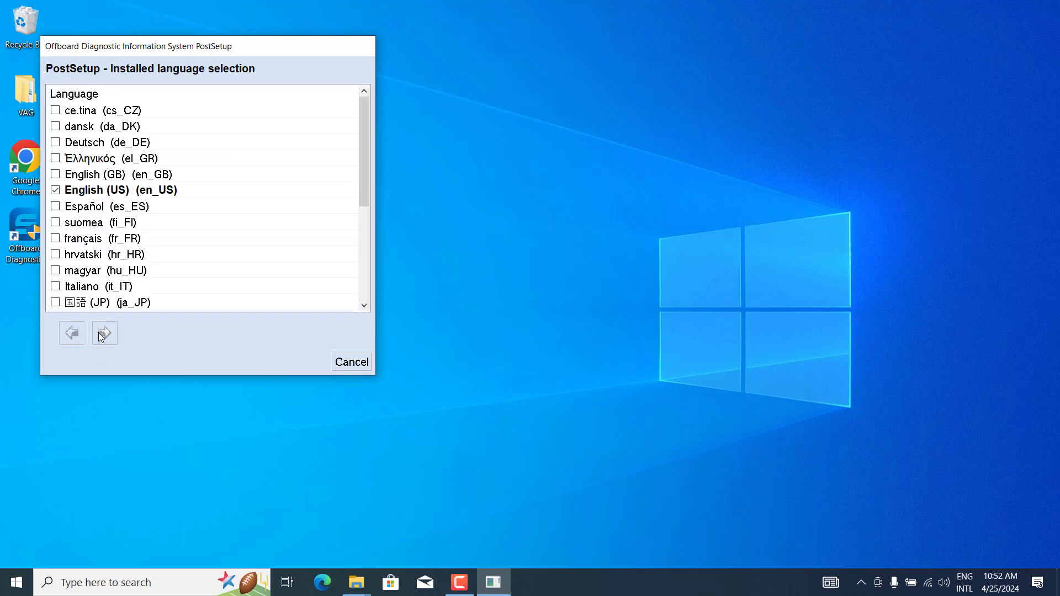
click(102, 333)
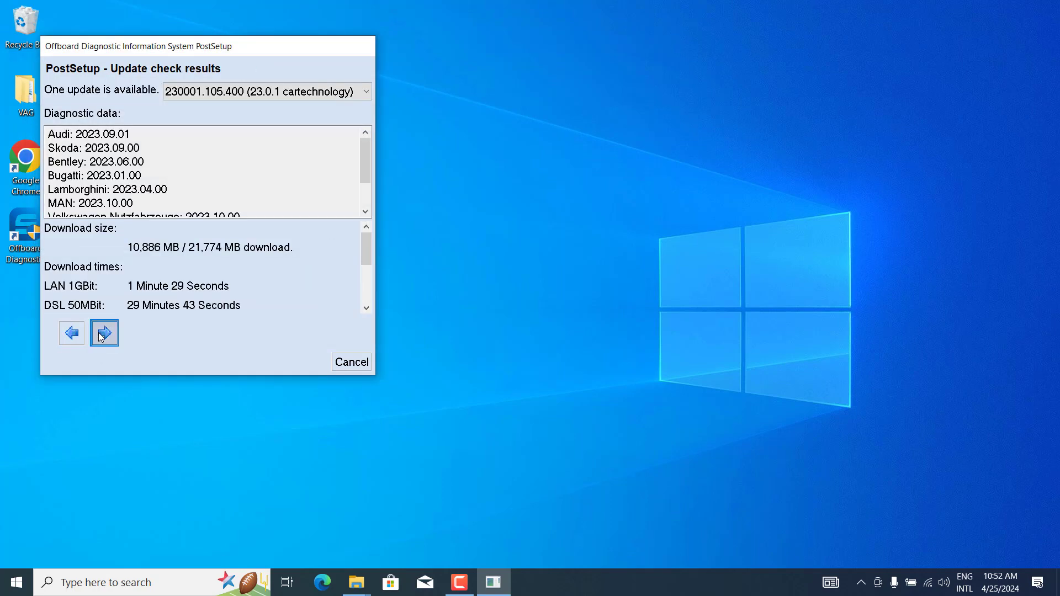
click(104, 337)
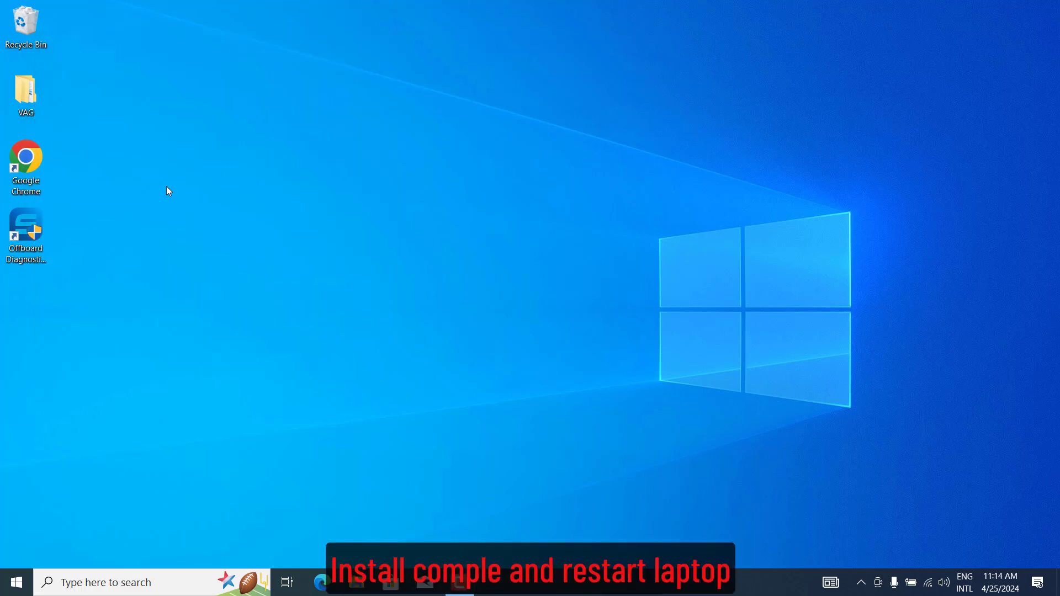
- Launch Offboard Diagnostic Information System from the desktop and cancel the download of releasenotes_en_US.pdf
click(30, 228)
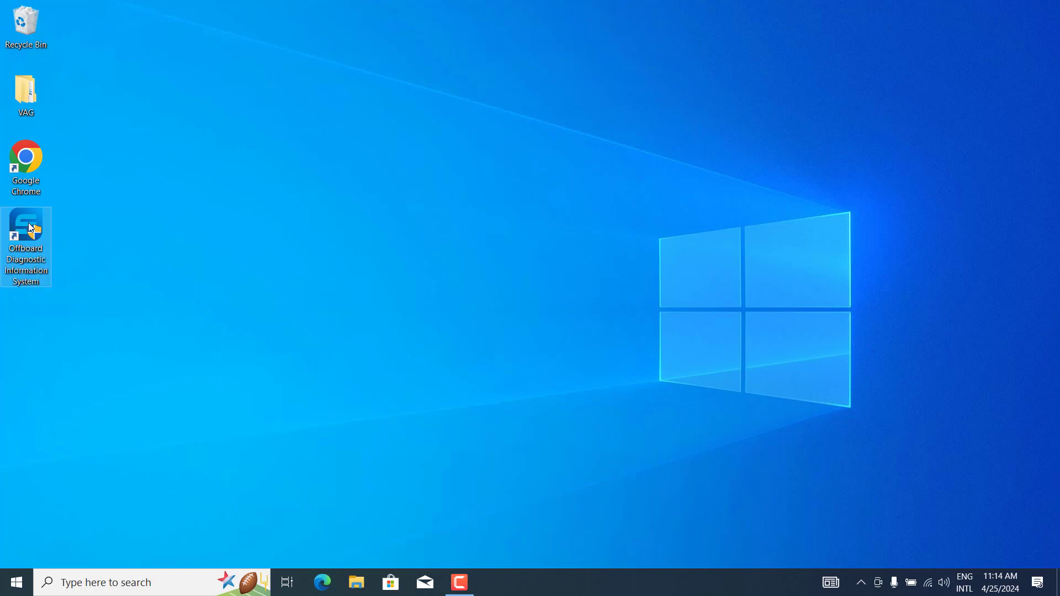
double_click(30, 228)
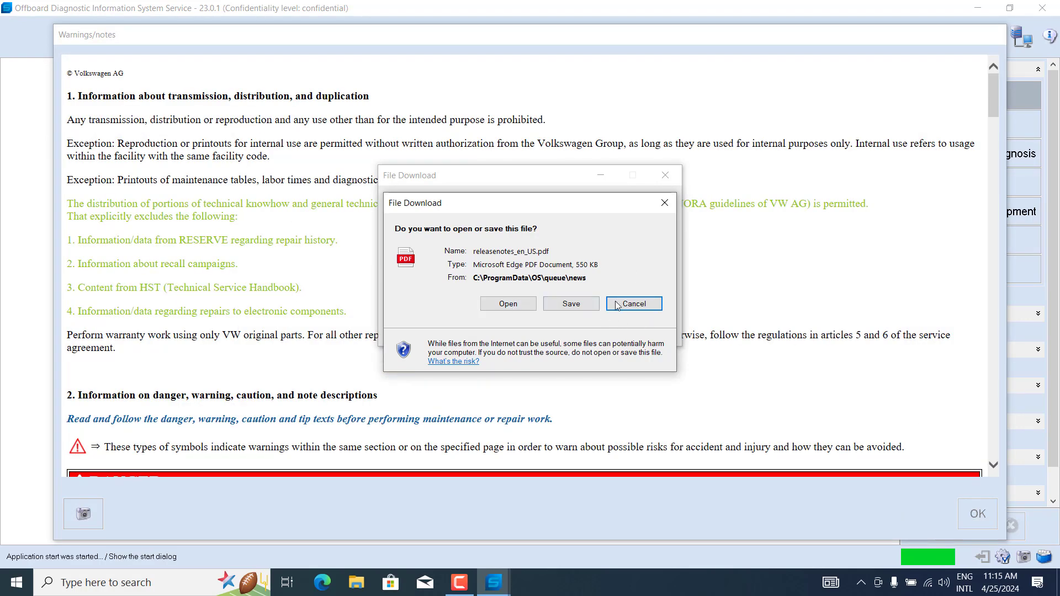
click(635, 305)
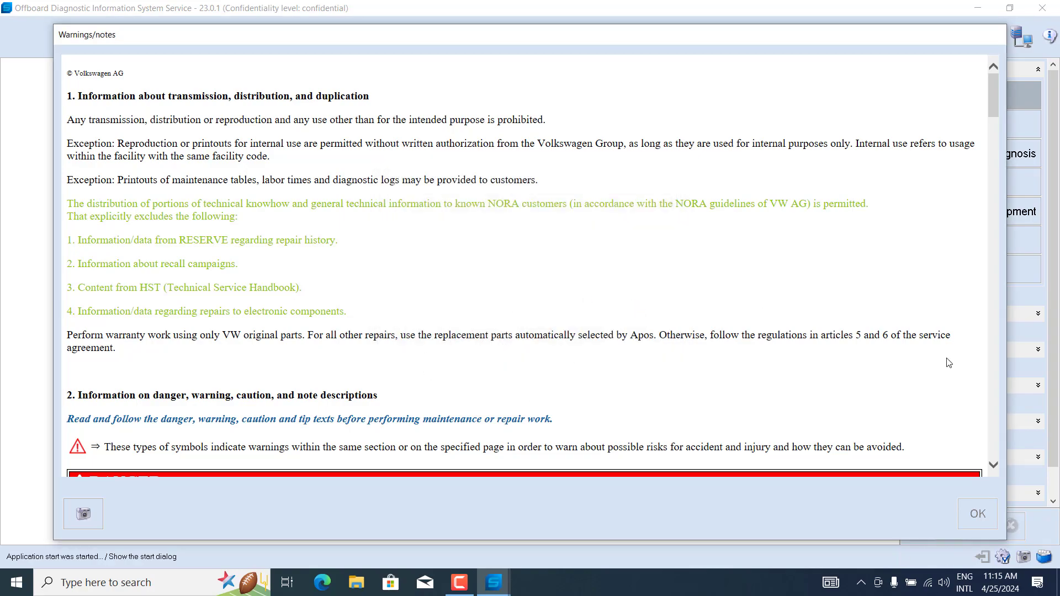
- Go through the startup warnings and notes to the end and accept them
scroll(995, 436, down, 20)
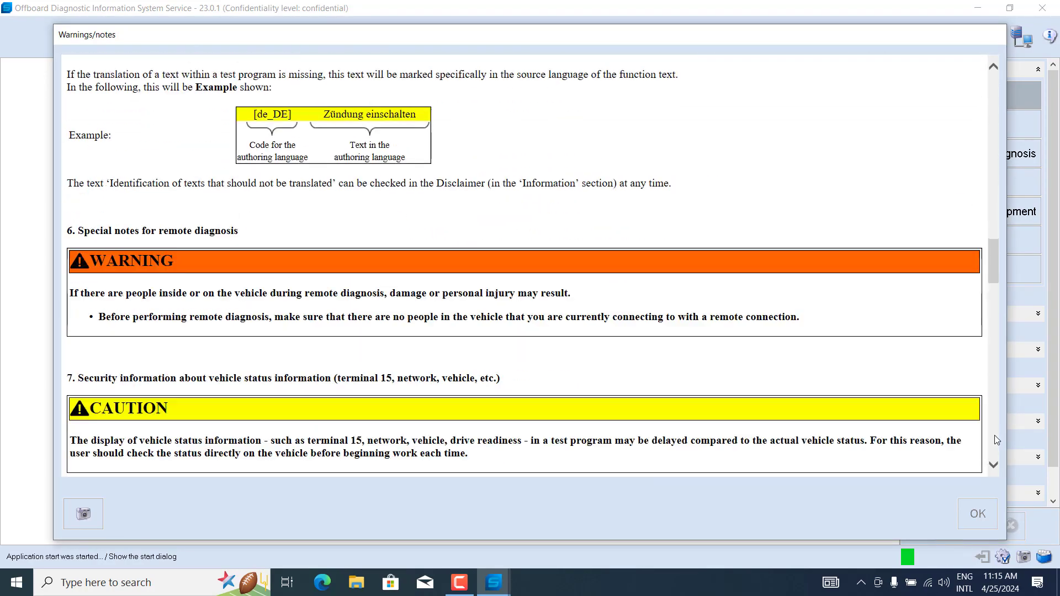
scroll(995, 436, down, 10)
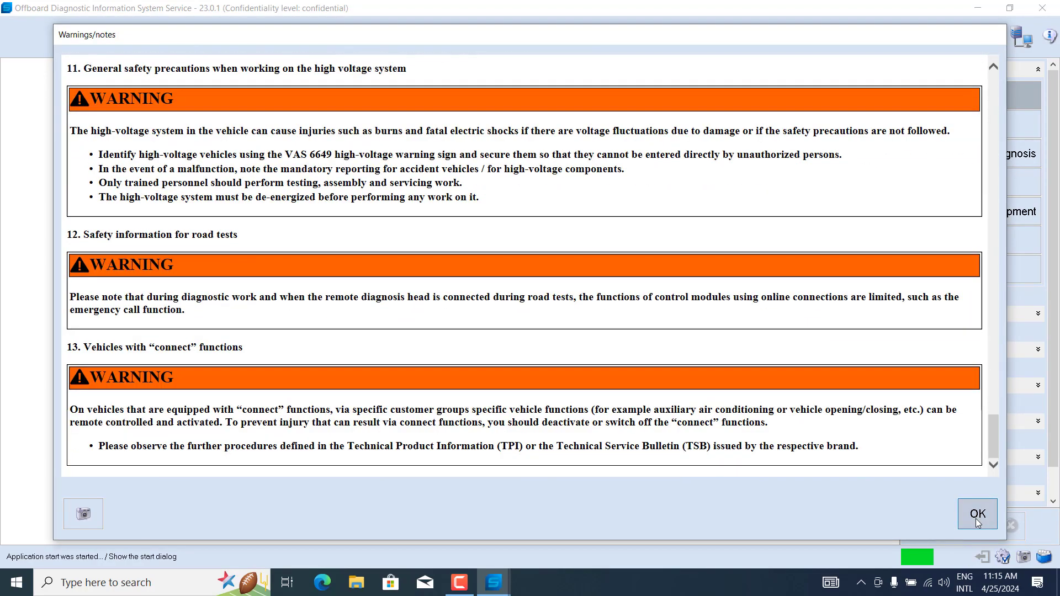
click(976, 517)
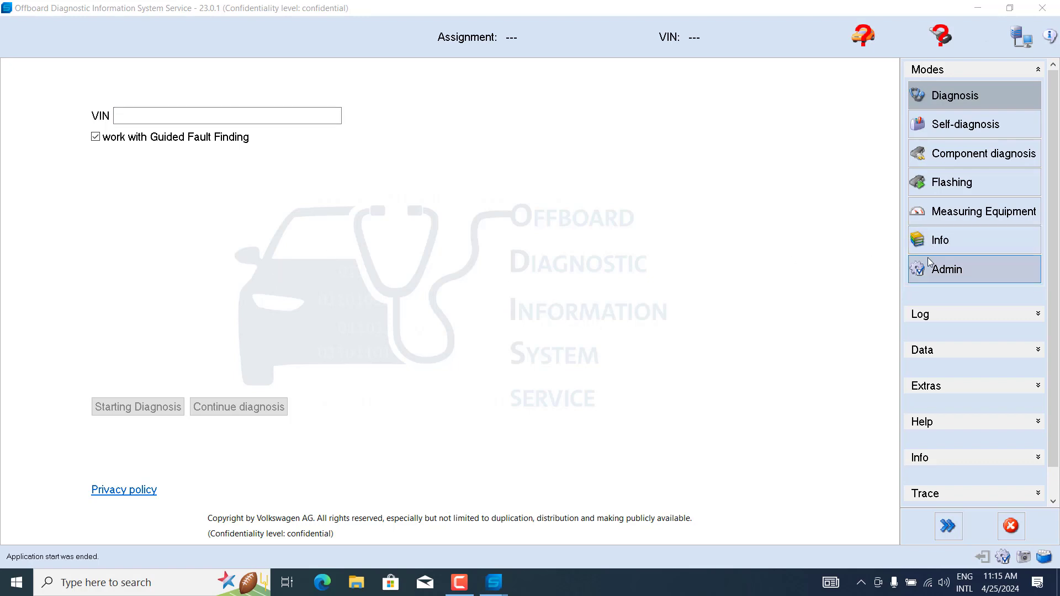
- Set the diagnostic interface to the OpenPort 2.0 J2534 ISO/CAN/VPW/PWM PassThru VCI
click(939, 363)
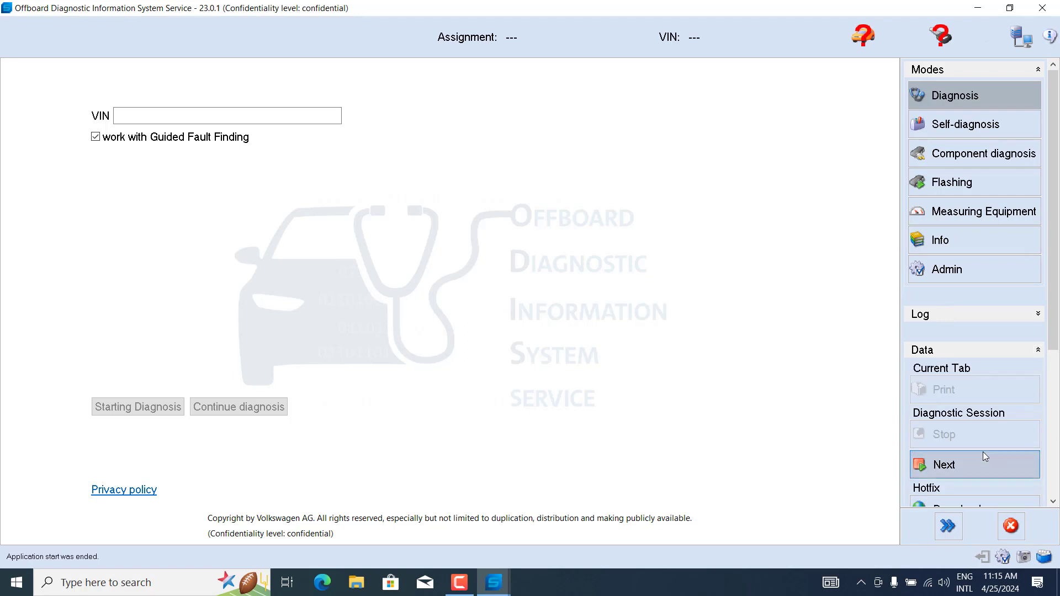
scroll(983, 451, down, 1)
scroll(920, 468, down, 2)
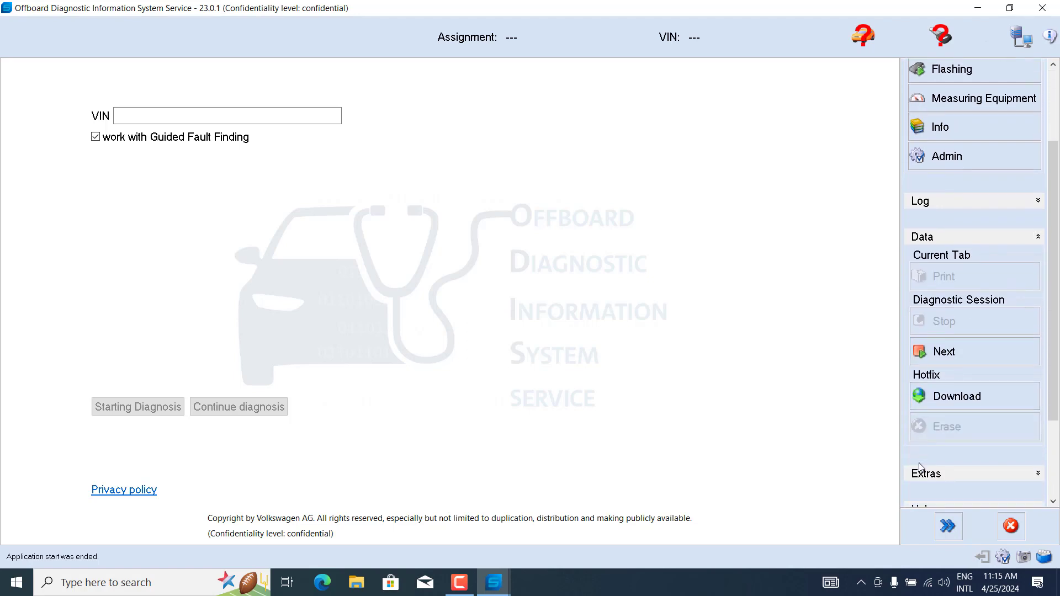
scroll(928, 453, down, 1)
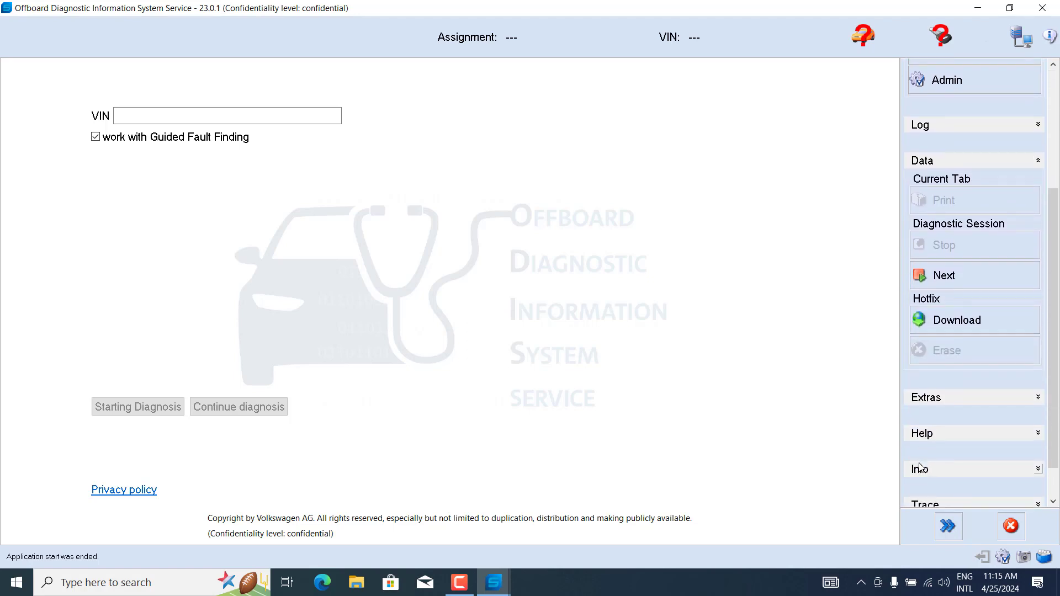
click(963, 399)
click(968, 454)
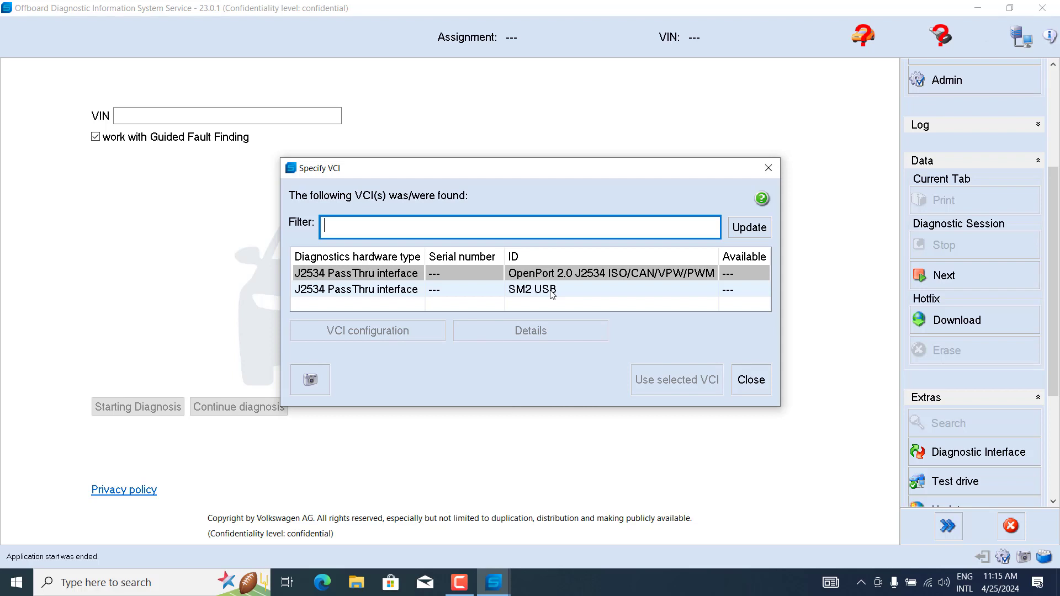
click(533, 276)
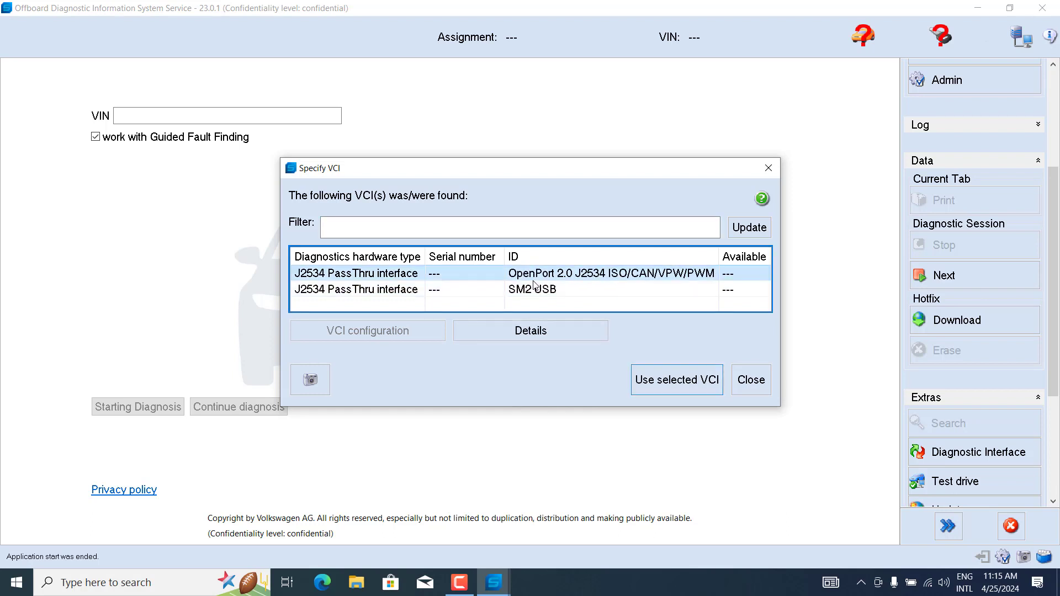
click(682, 388)
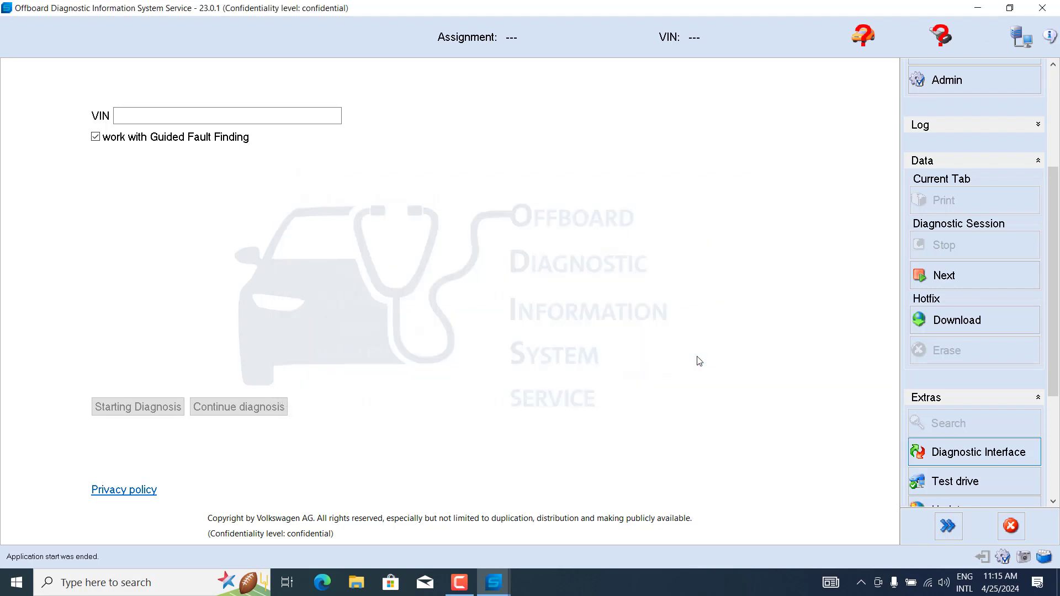
scroll(1009, 433, down, 2)
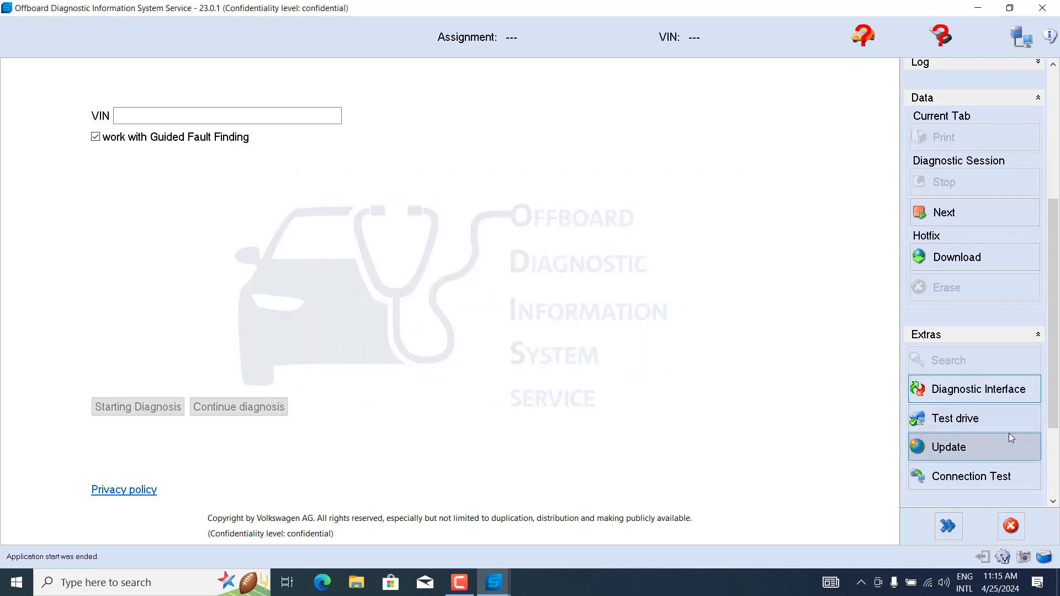
- Review the installed product, MCD server and diagnostic data versions in the version information, and close it
scroll(1006, 414, down, 2)
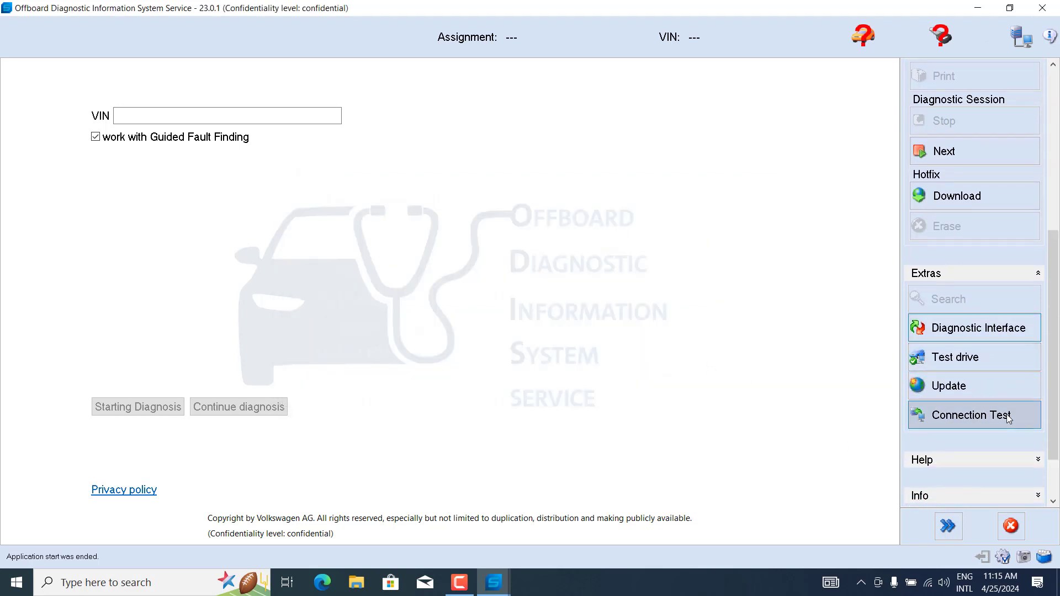
click(994, 459)
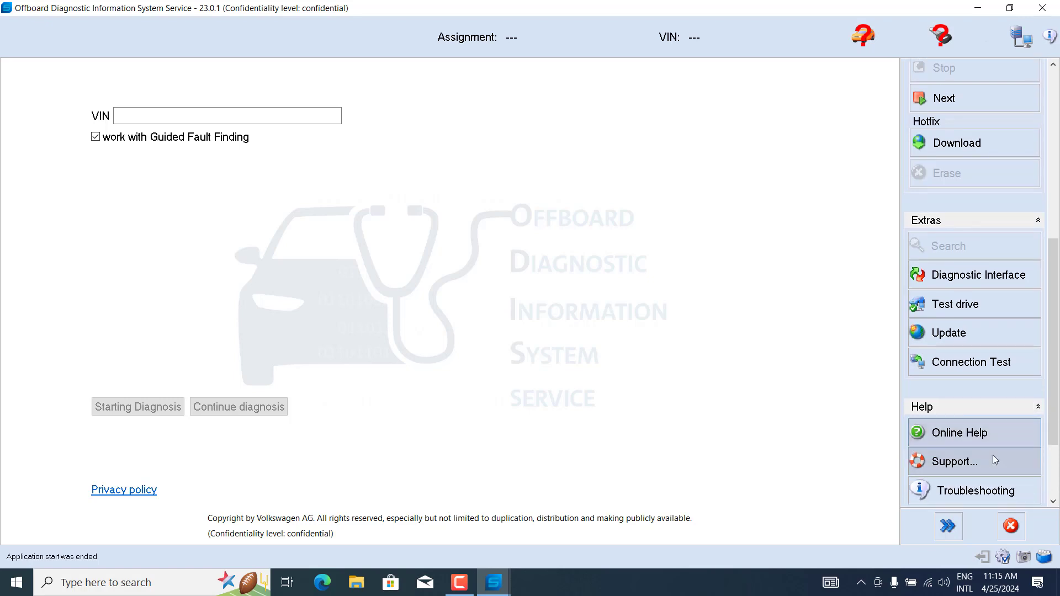
scroll(977, 442, down, 4)
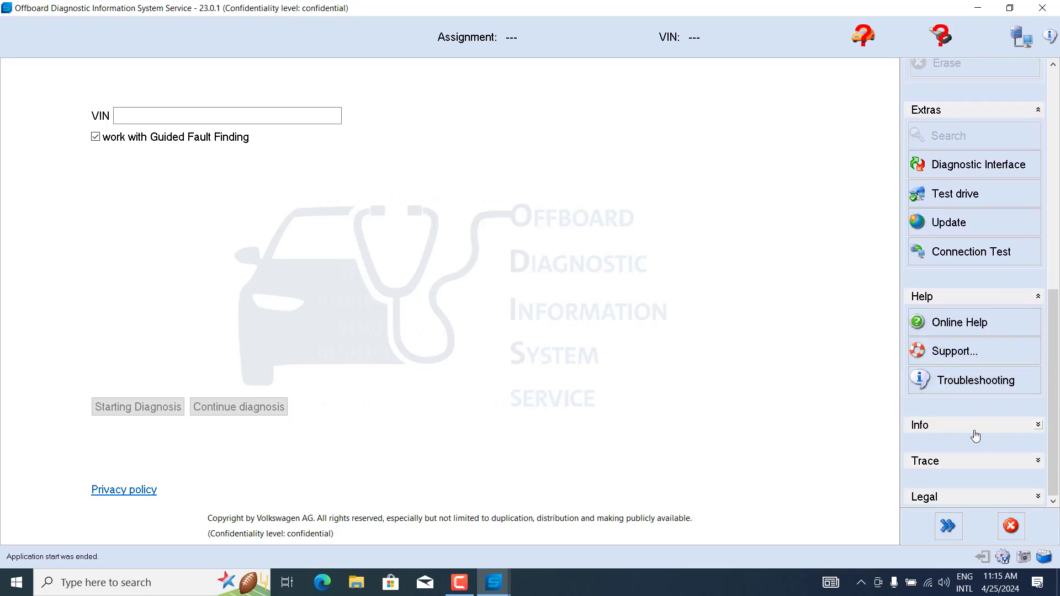
click(958, 427)
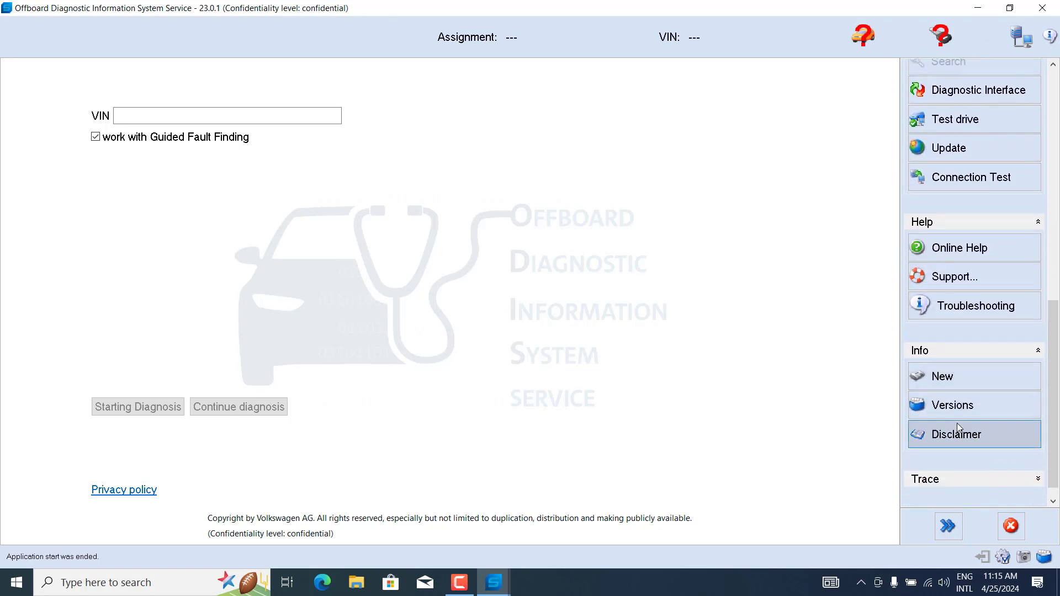
click(959, 402)
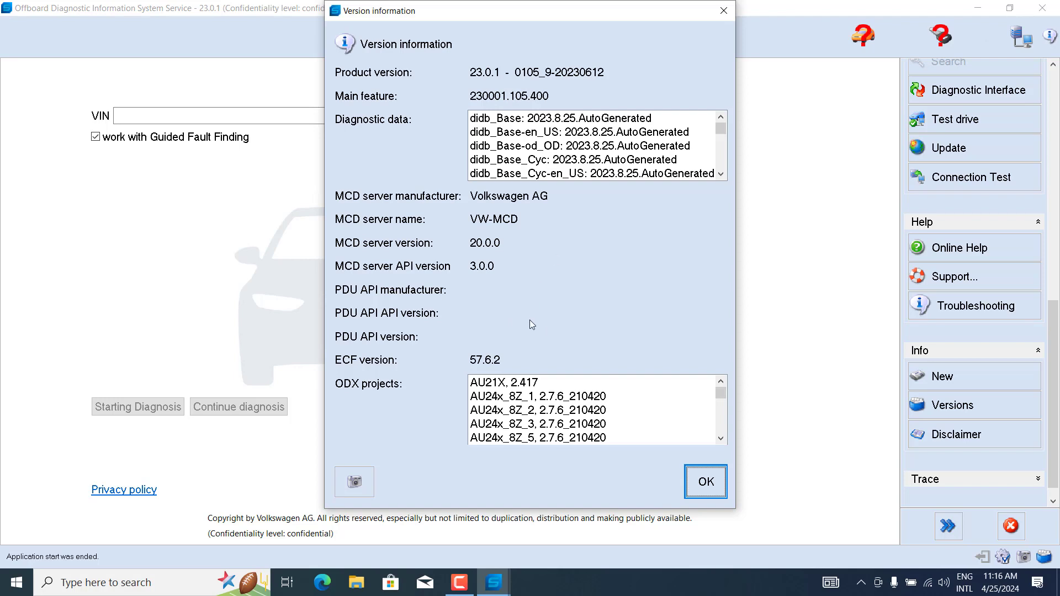
click(707, 482)
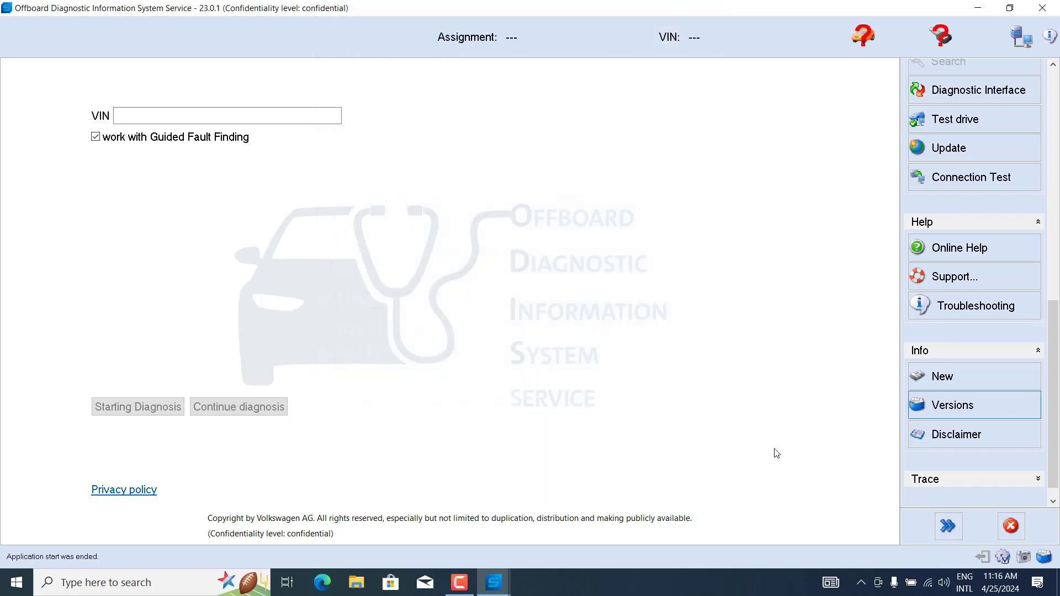
- Switch the operating mode to Self-diagnosis
scroll(1026, 346, down, 1)
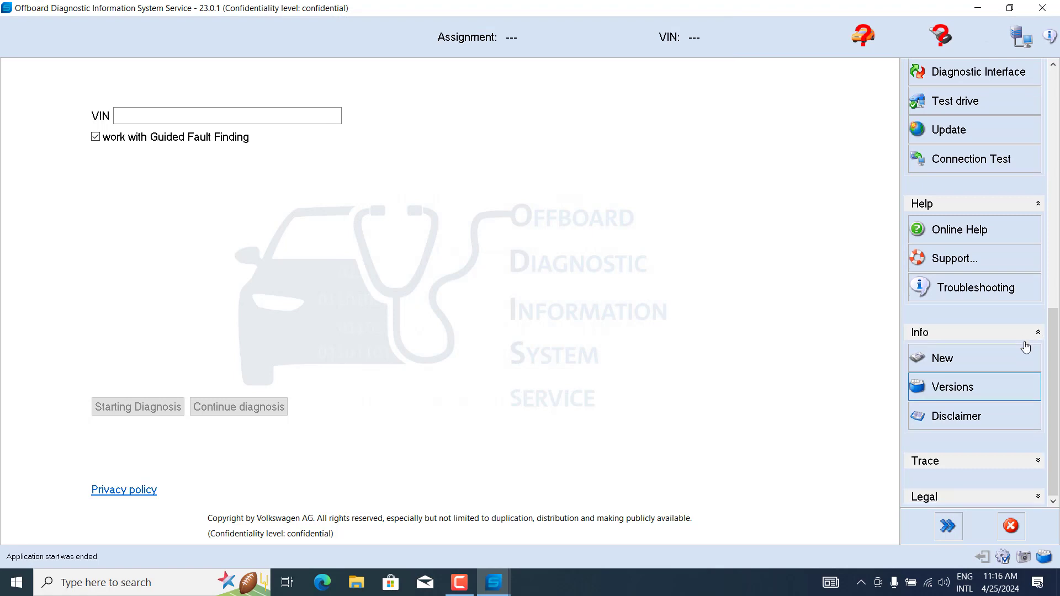
scroll(956, 202, up, 3)
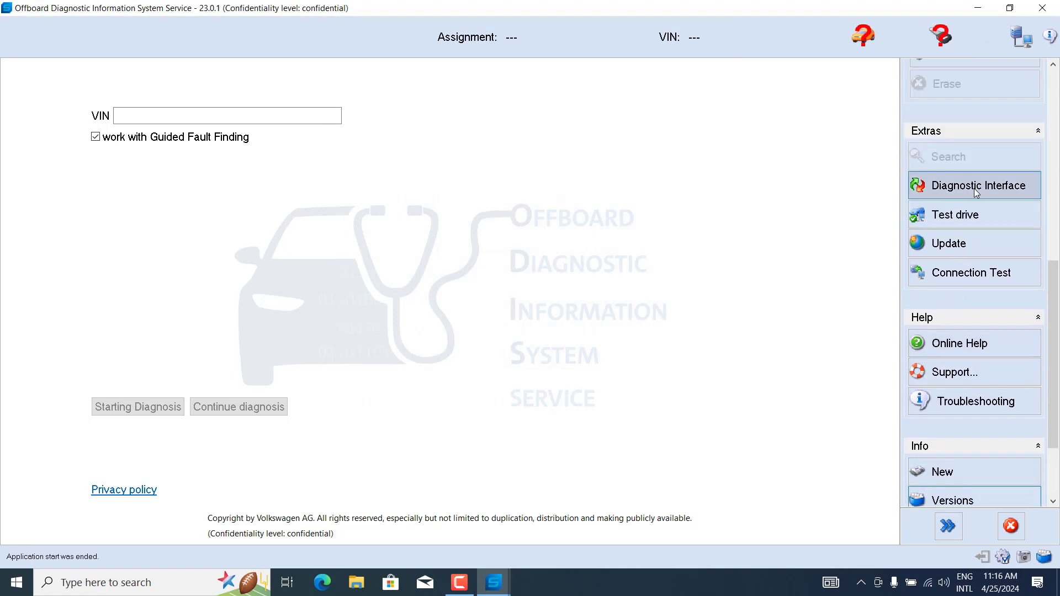
scroll(974, 187, up, 12)
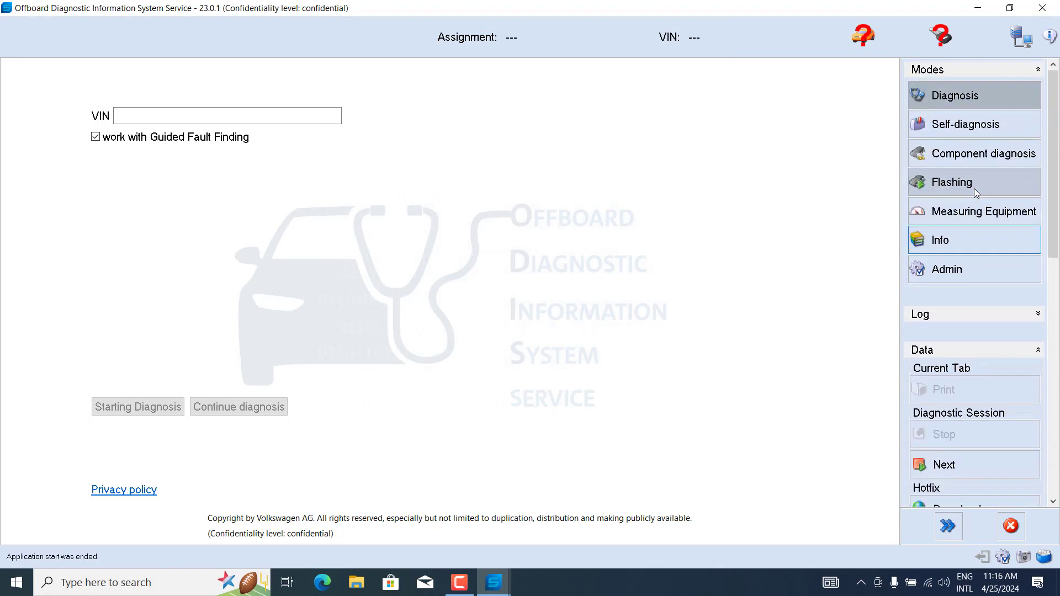
click(968, 123)
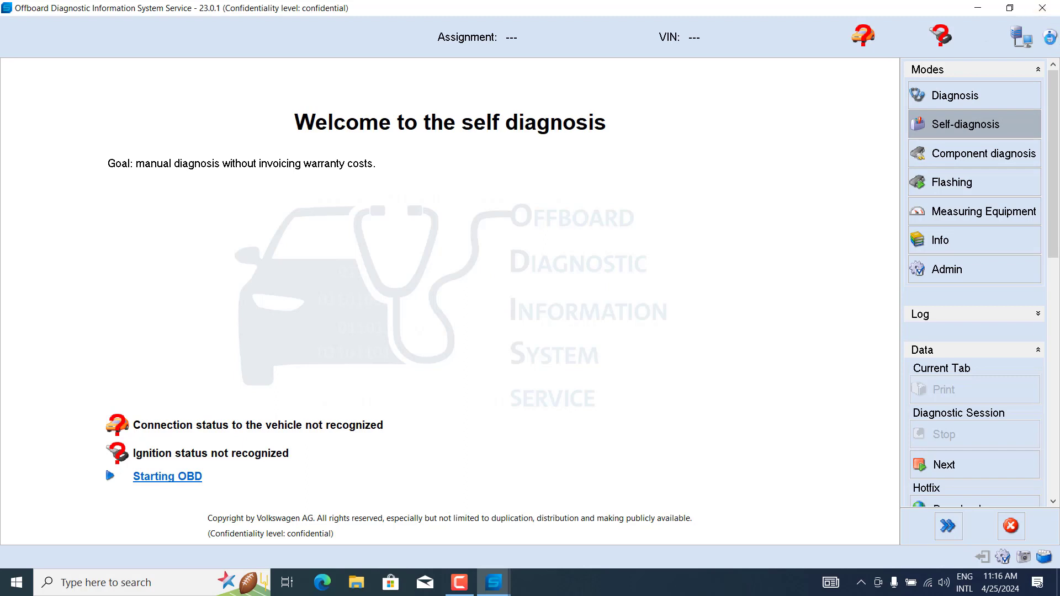
- Check the information on the connected VCI, close it, and exit Offboard Diagnostic Information System Service with confirmation
click(1050, 37)
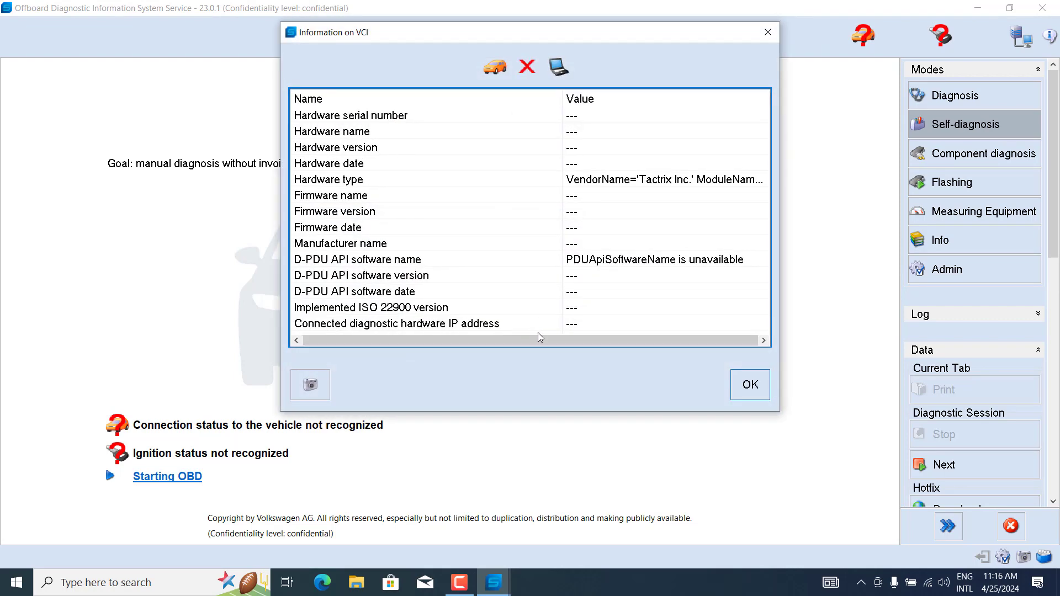
click(750, 385)
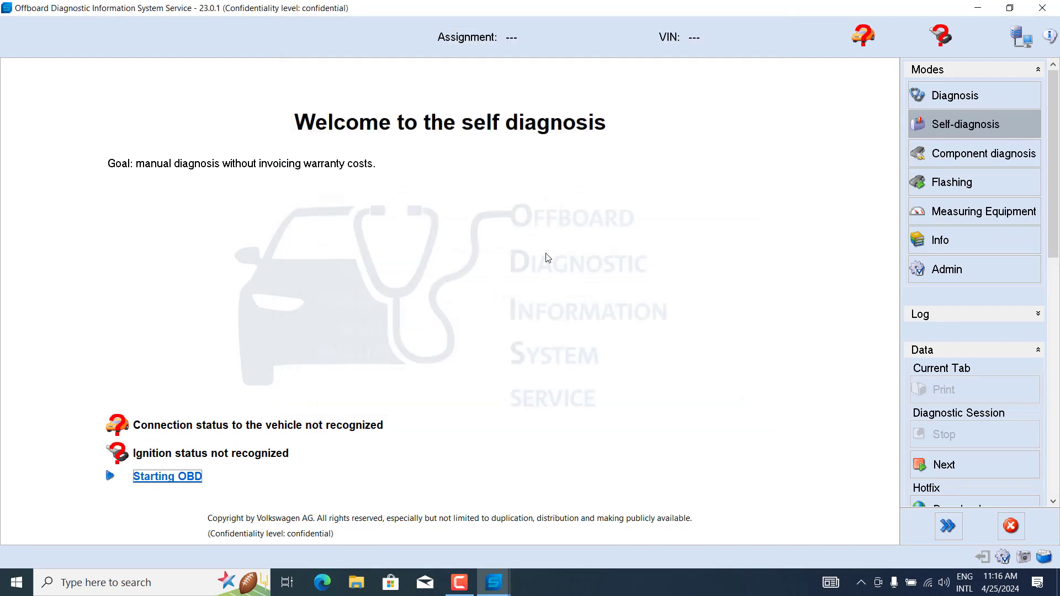
click(1055, 8)
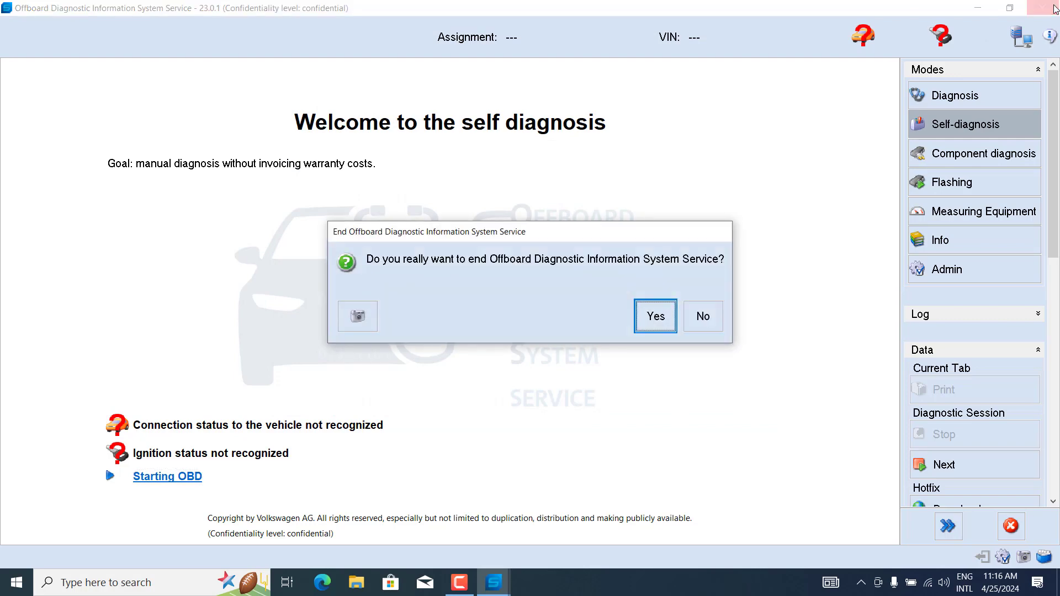
click(668, 320)
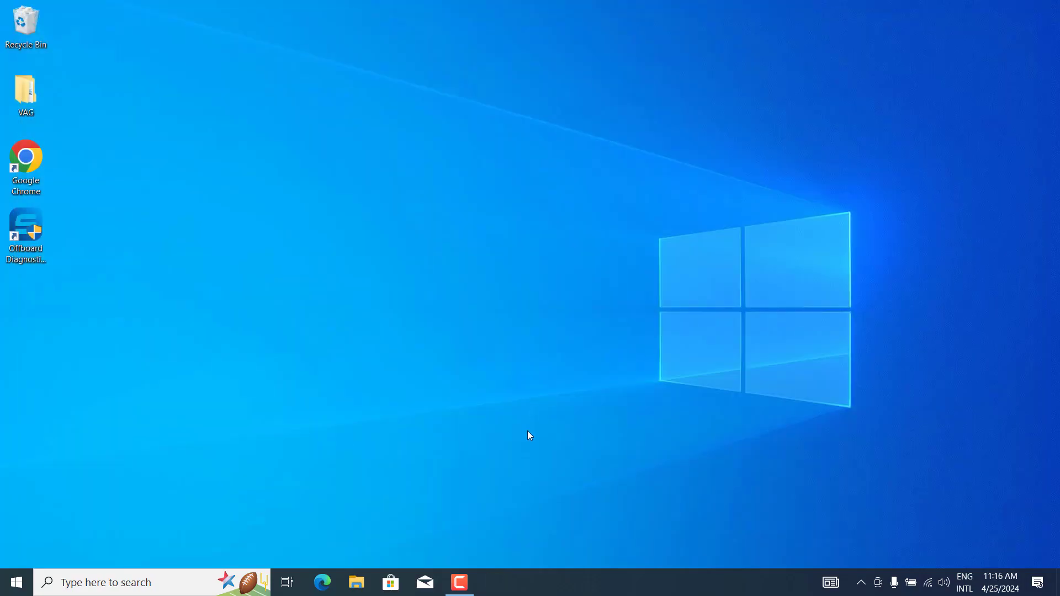